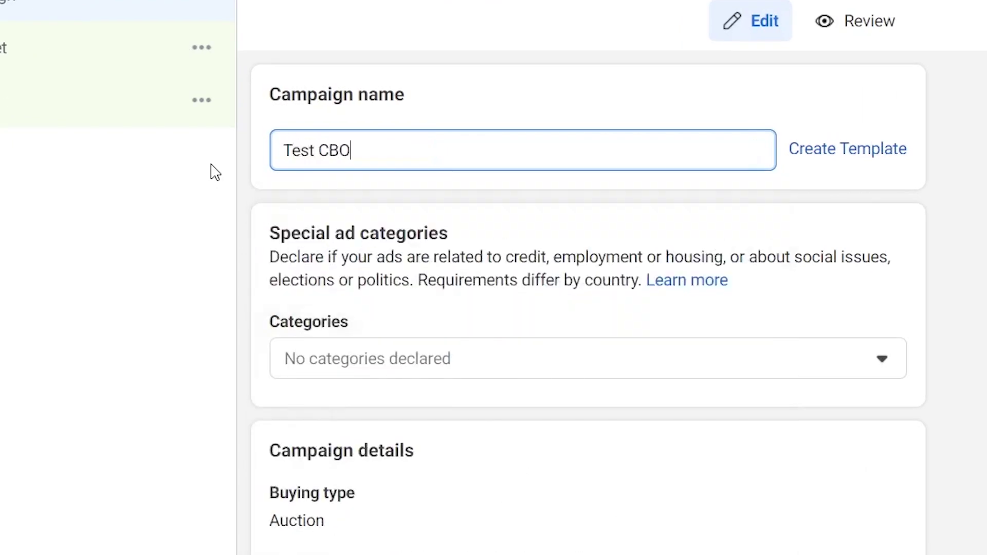
Turn on Advantage campaign budget for the Test CBO campaign.
scroll(517, 97, down, 5)
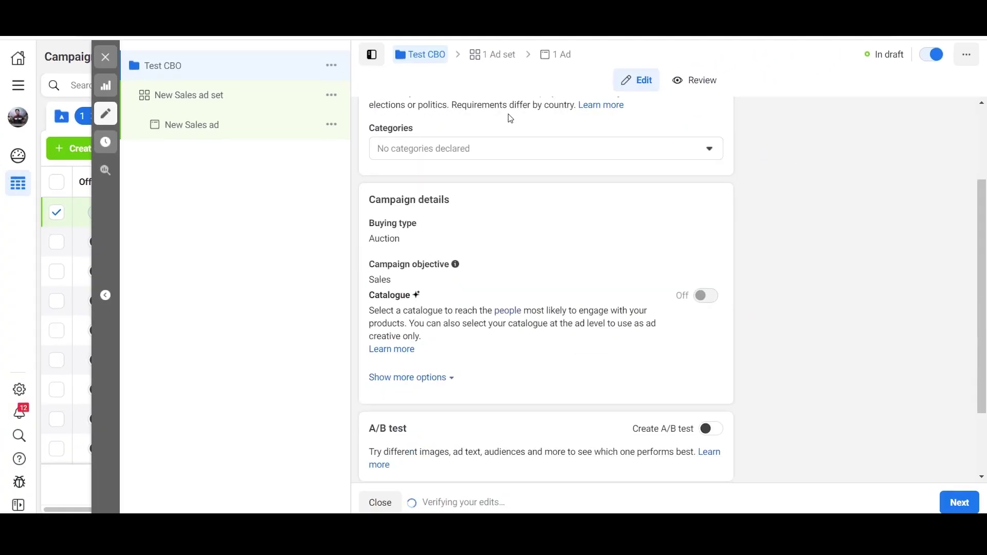
scroll(511, 119, down, 1)
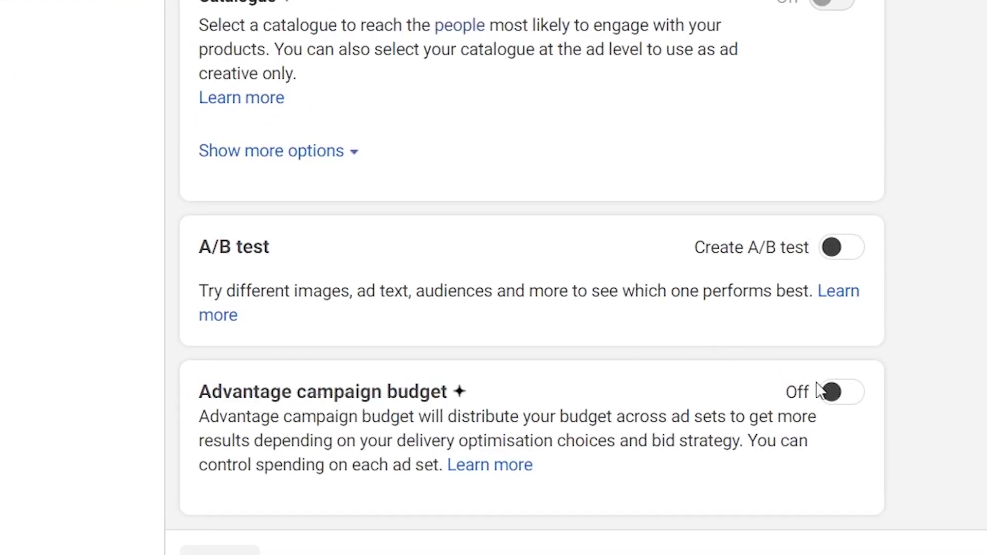
click(838, 396)
scroll(838, 396, down, 5)
scroll(667, 126, down, 2)
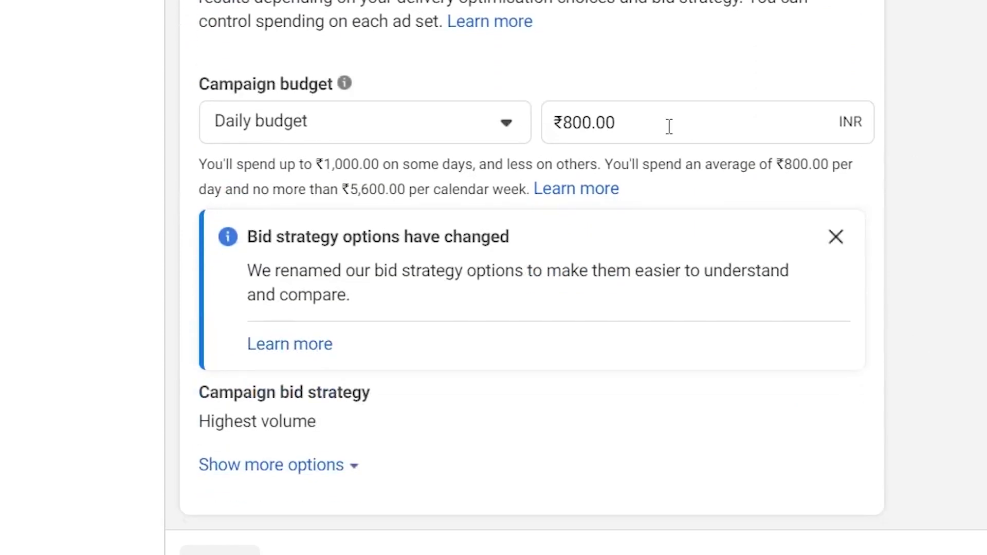
Set the campaign's daily budget to ₹1,500.
drag(623, 124, 472, 134)
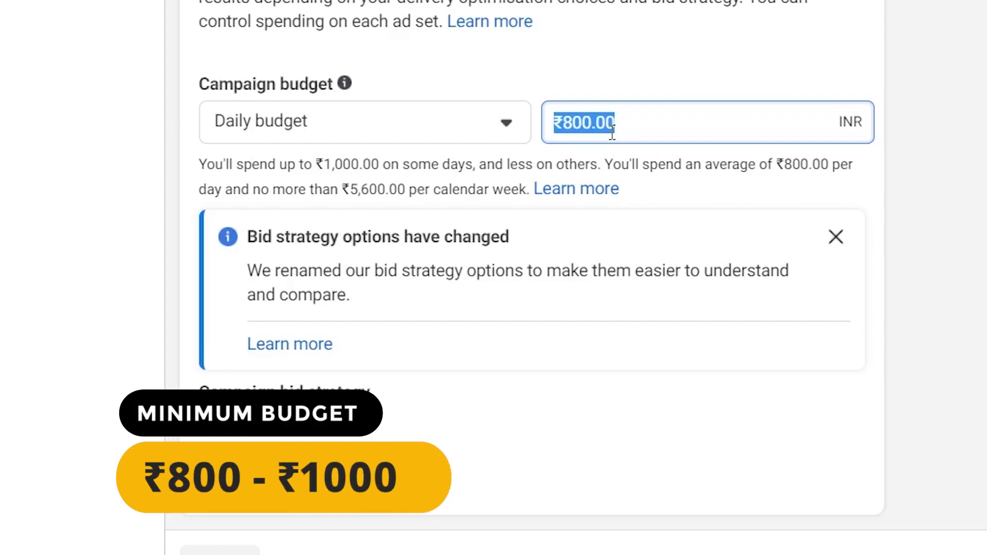
text(15)
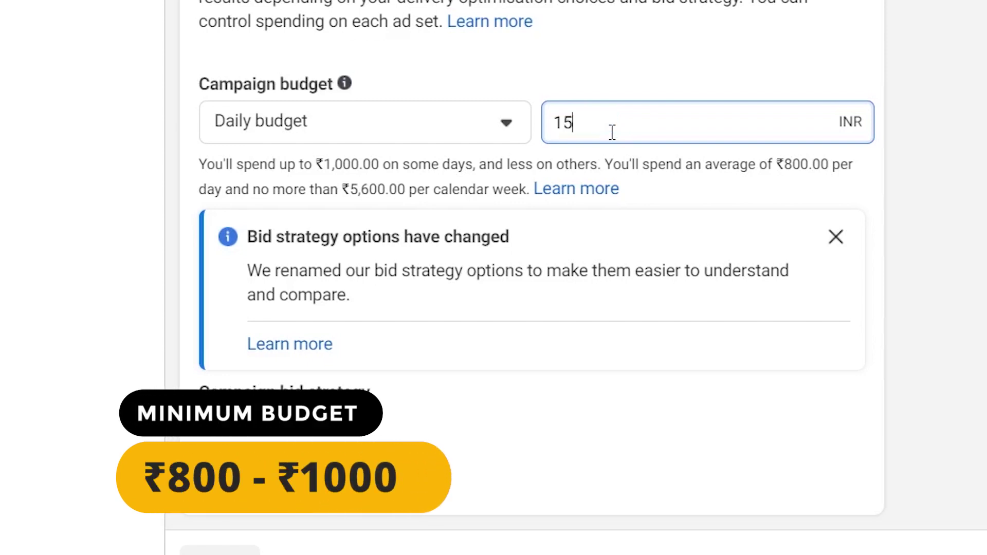
text(00)
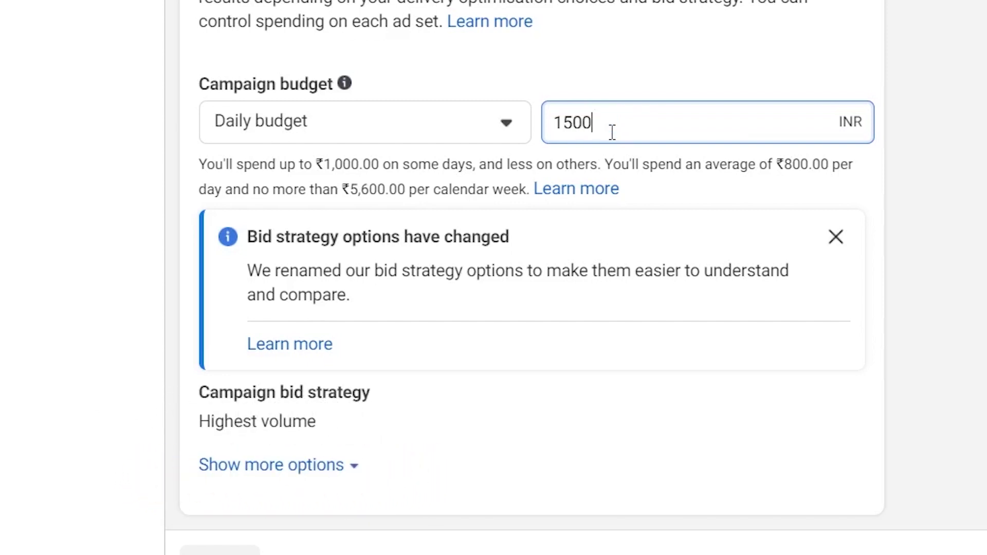
click(957, 73)
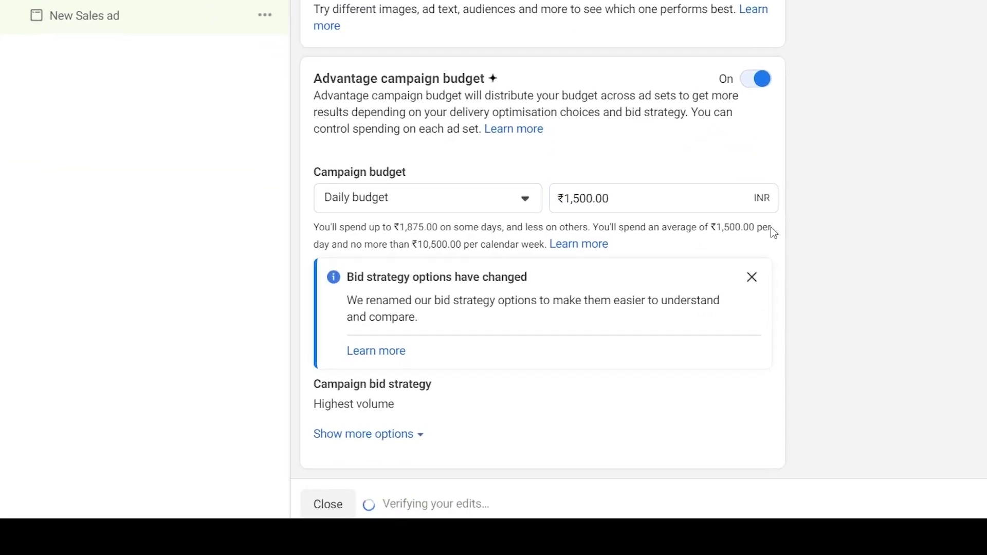
mouse_move(340, 394)
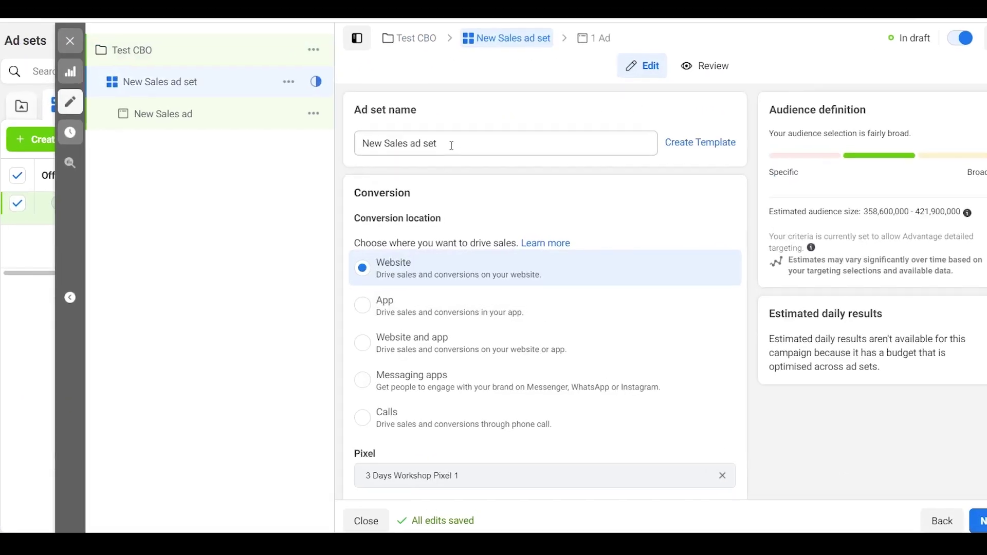
triple_click(452, 146)
click(494, 116)
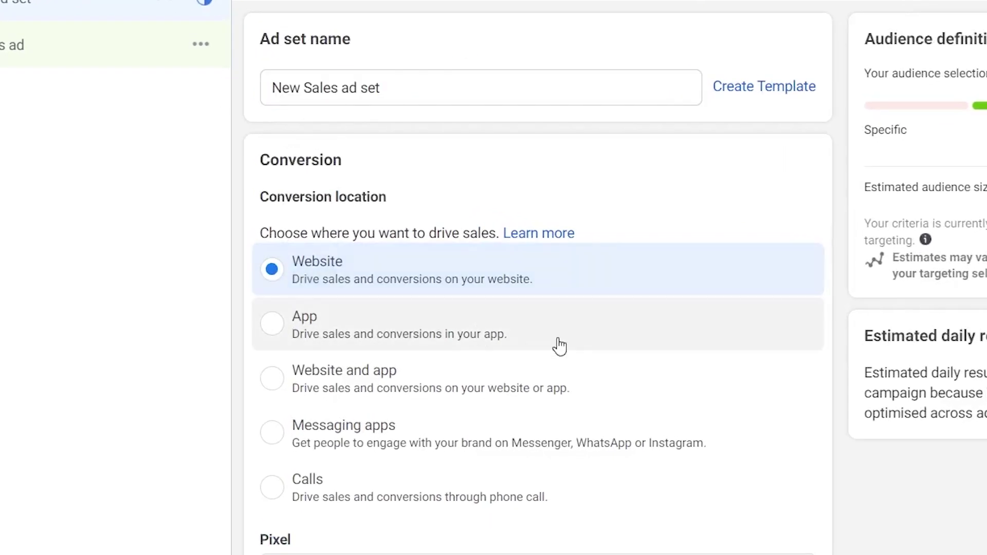
Choose Purchase as the conversion event for the New Sales ad set.
scroll(558, 346, down, 5)
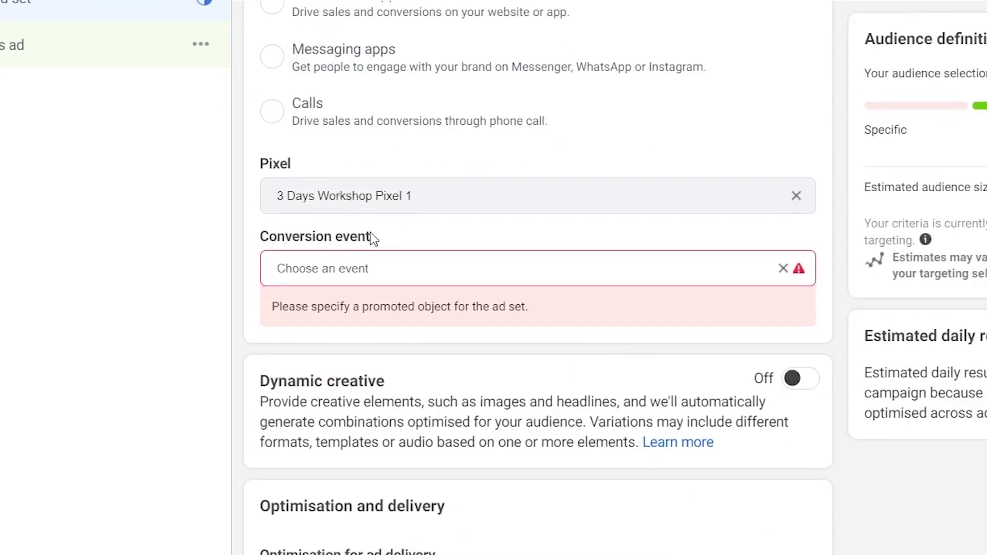
click(376, 274)
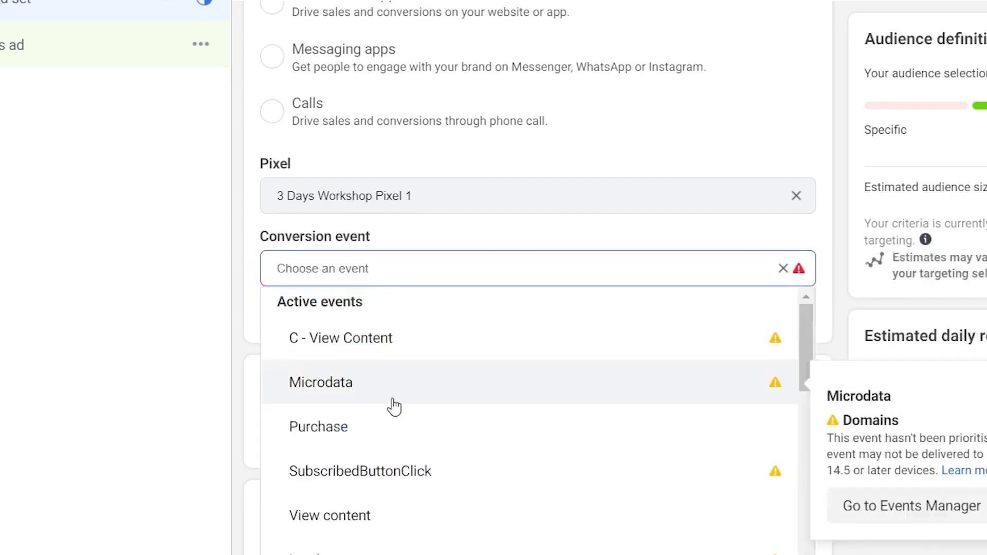
click(394, 425)
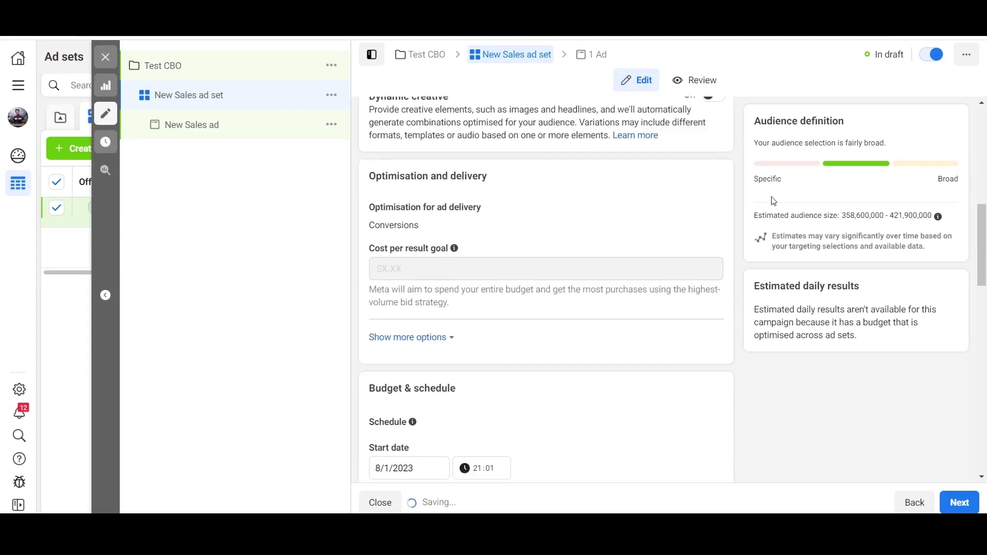
Schedule the ad set to start on 9/1/2023 at 01:00, Kolkata time.
scroll(844, 174, down, 3)
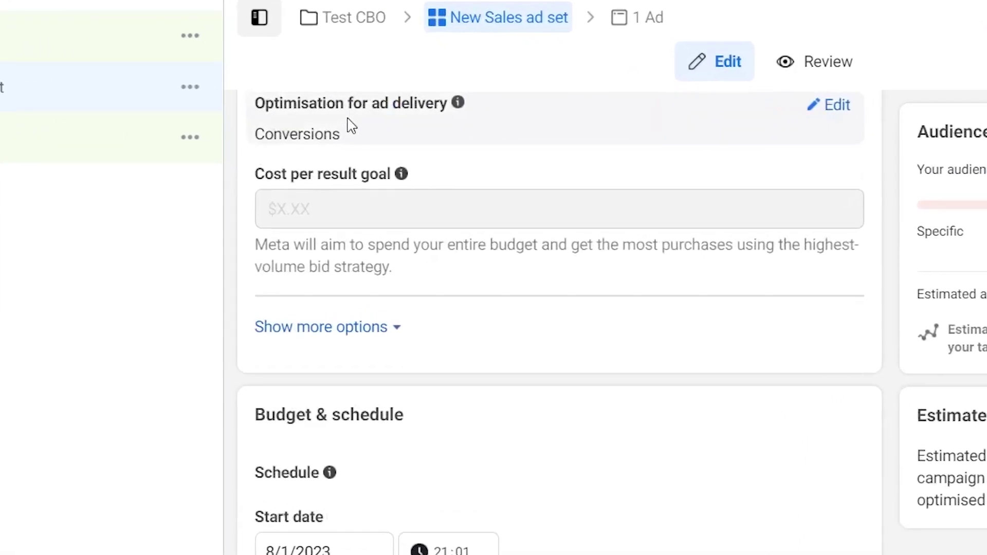
scroll(348, 123, up, 1)
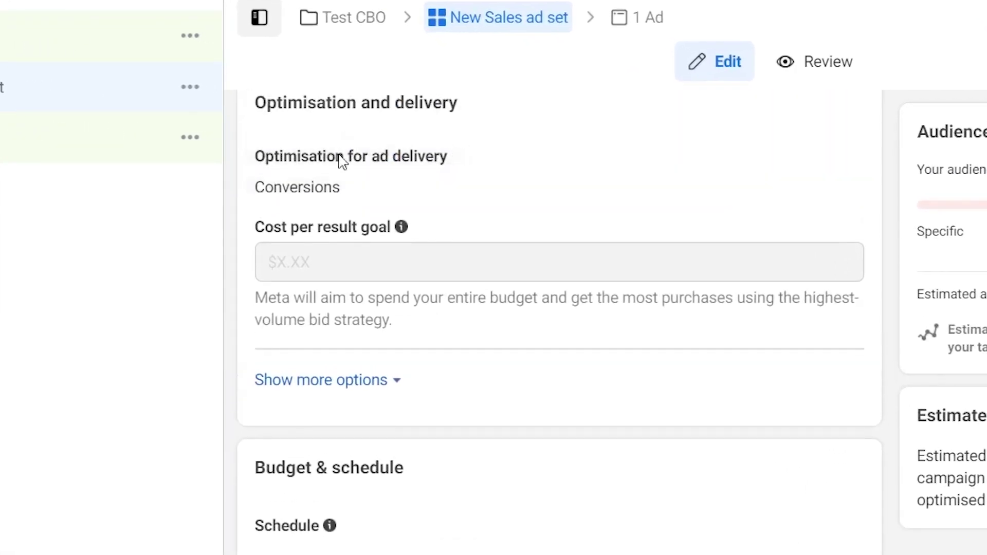
scroll(381, 198, down, 6)
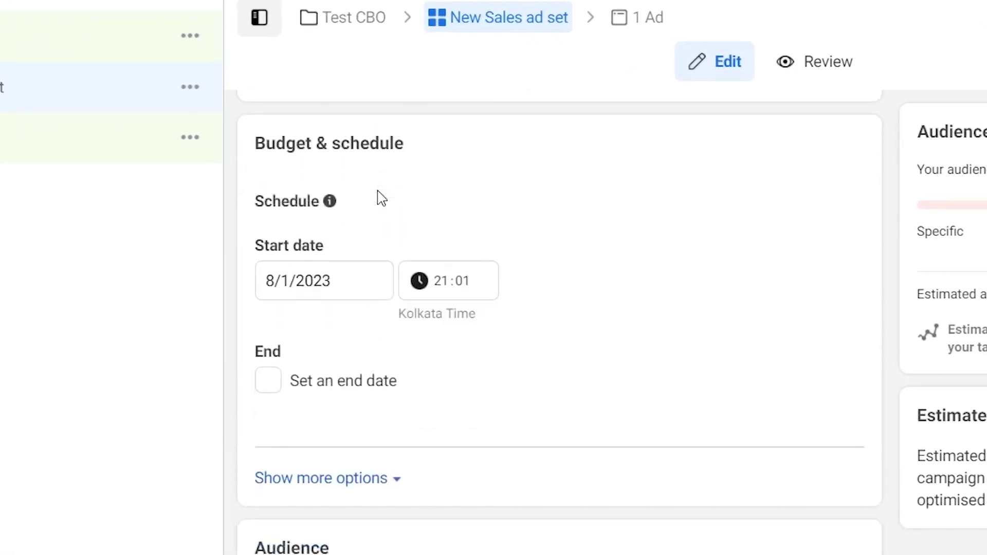
click(346, 277)
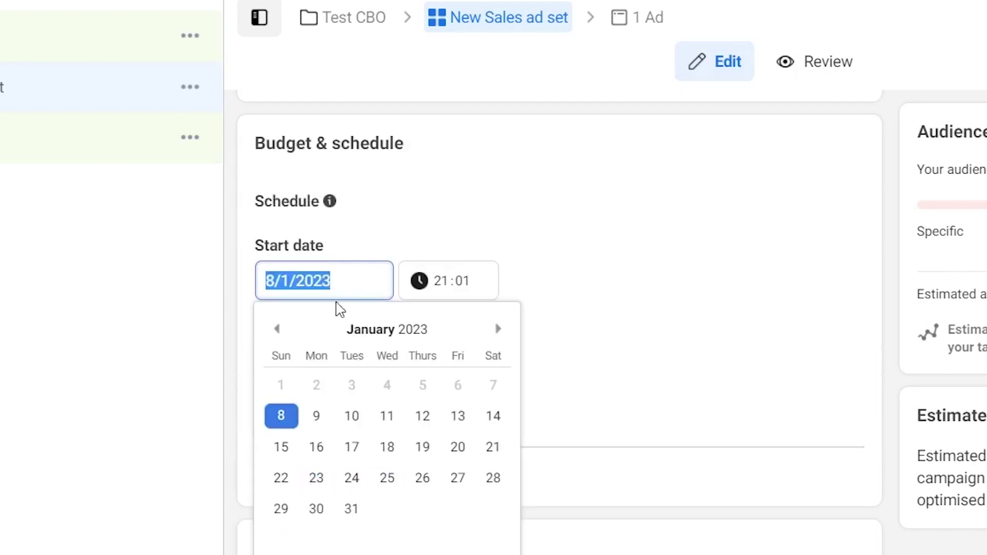
click(315, 417)
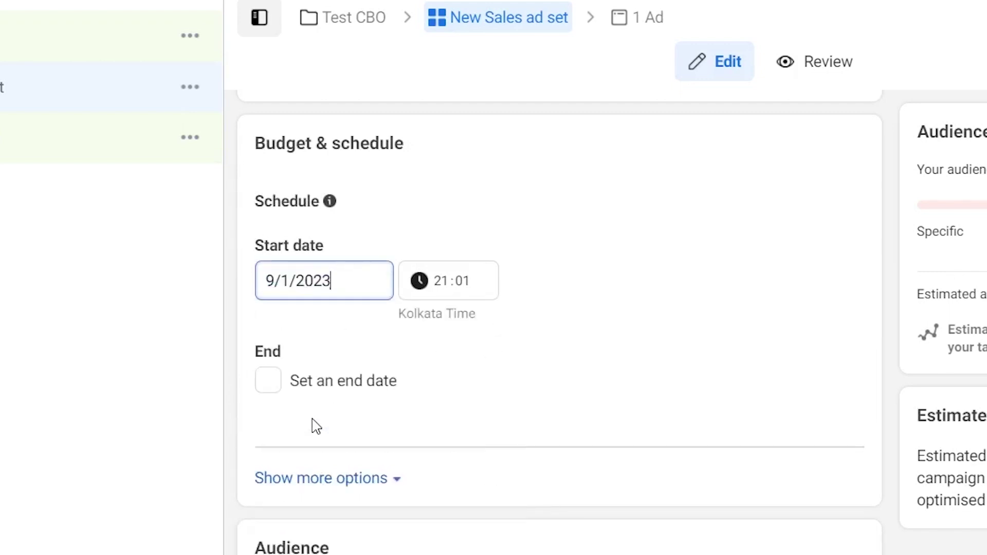
click(441, 281)
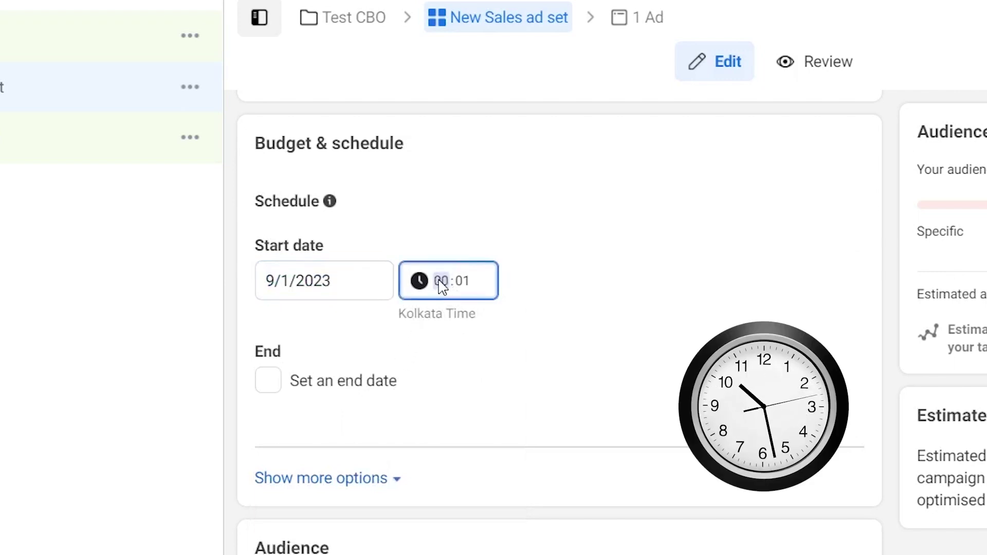
click(467, 282)
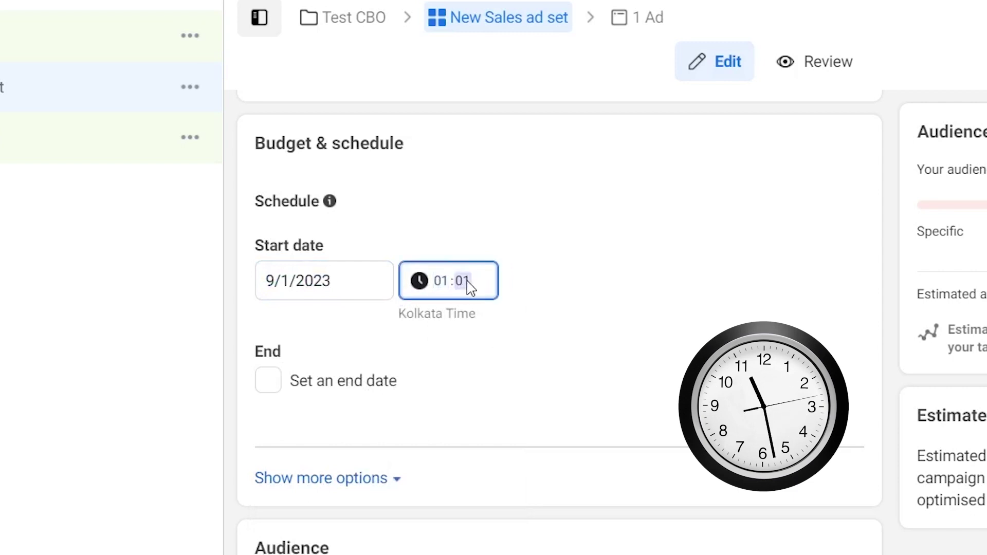
text(00)
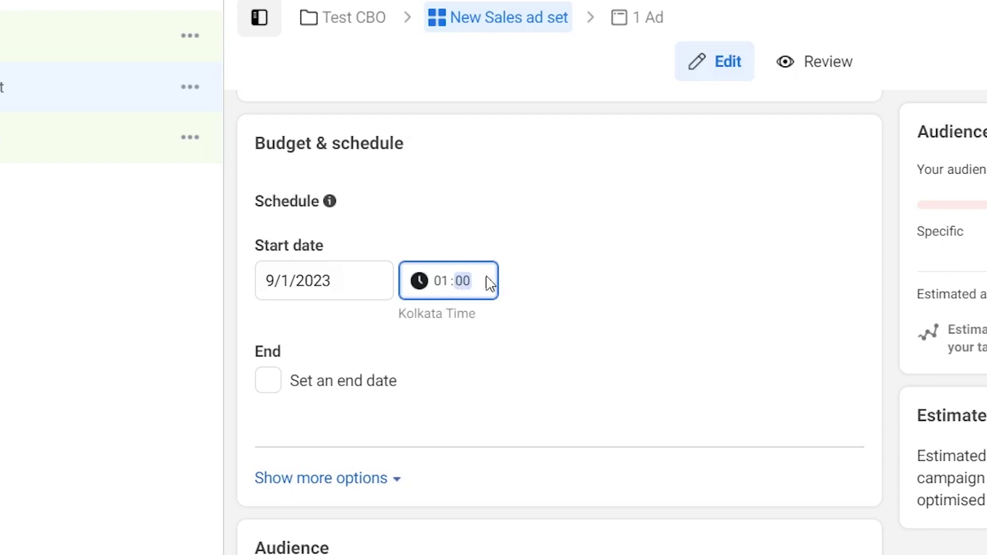
click(600, 310)
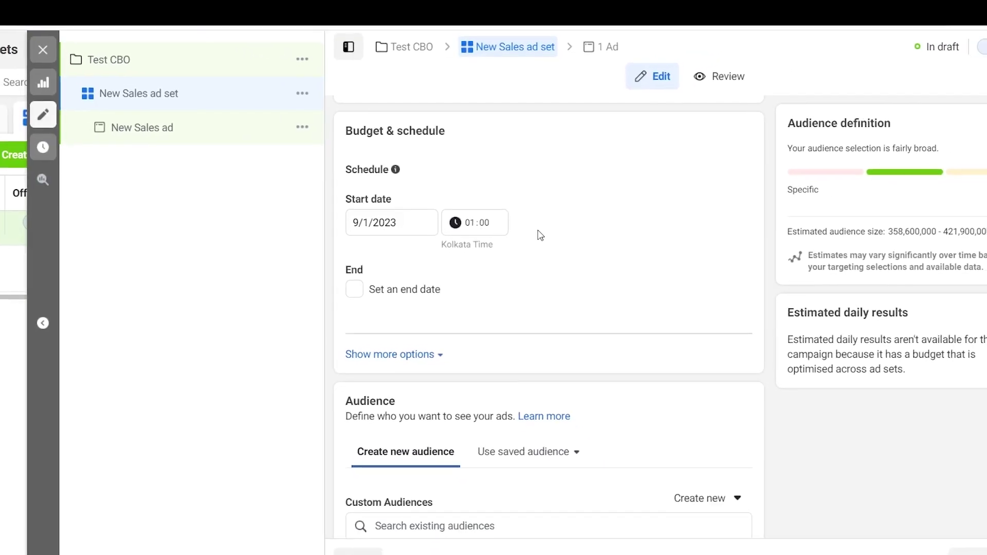
Open the ad set's audience locations for editing and switch the location mode to Exclude.
scroll(540, 236, down, 4)
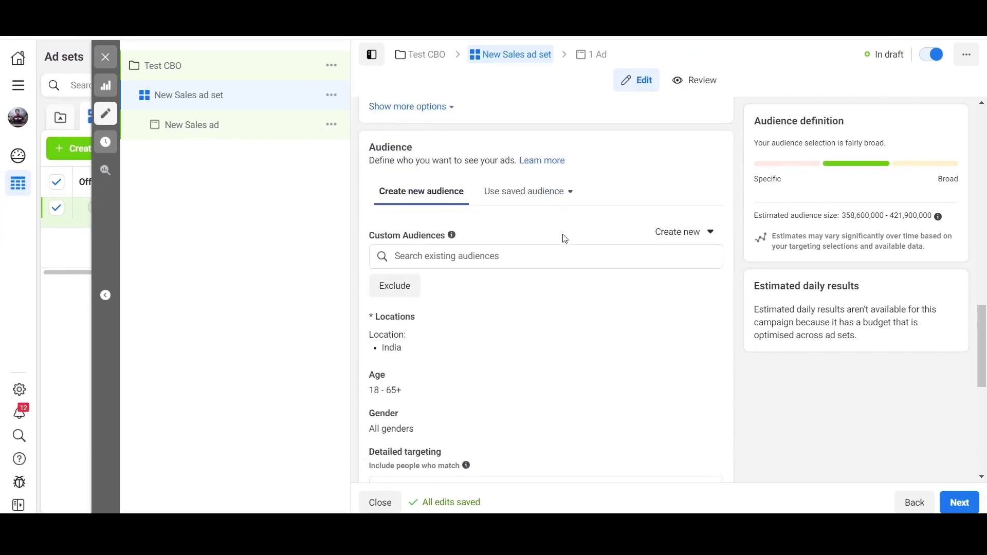
scroll(565, 239, down, 2)
scroll(565, 238, down, 2)
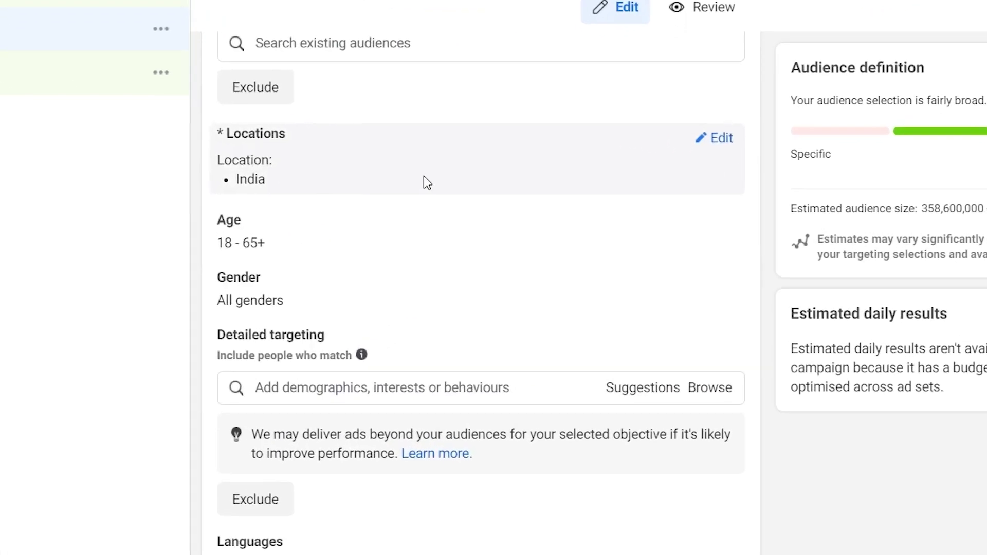
click(717, 139)
click(316, 301)
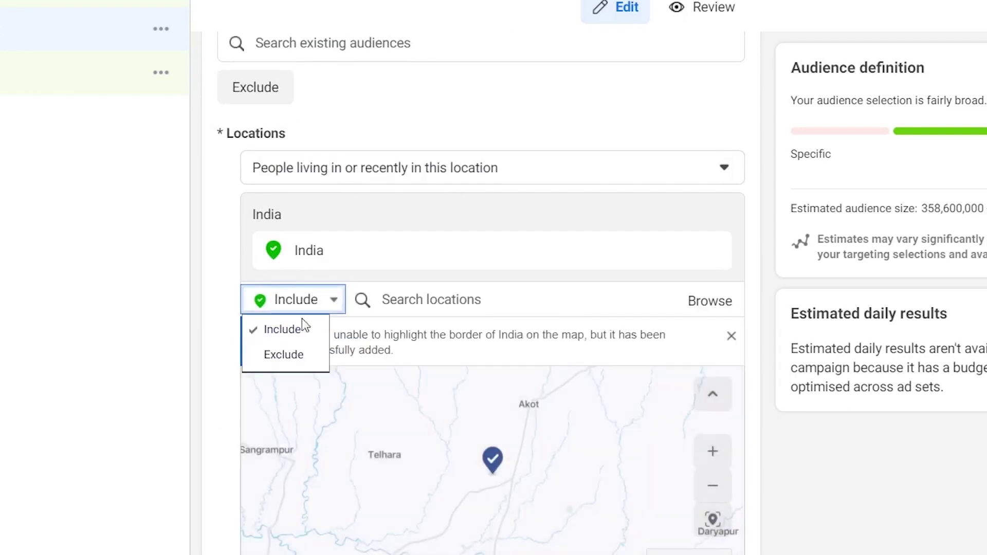
click(286, 353)
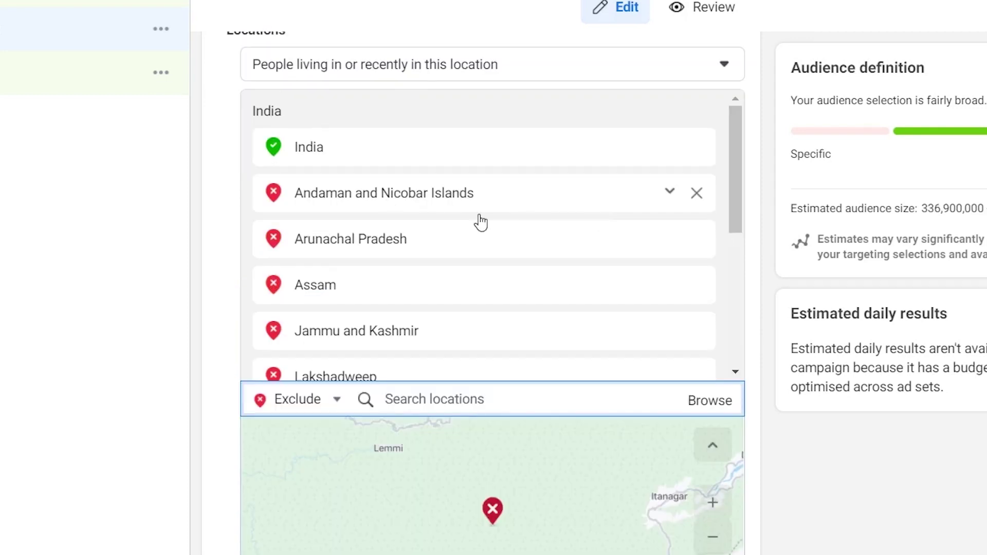
Examine the full list of locations excluded from the India audience.
scroll(419, 258, down, 5)
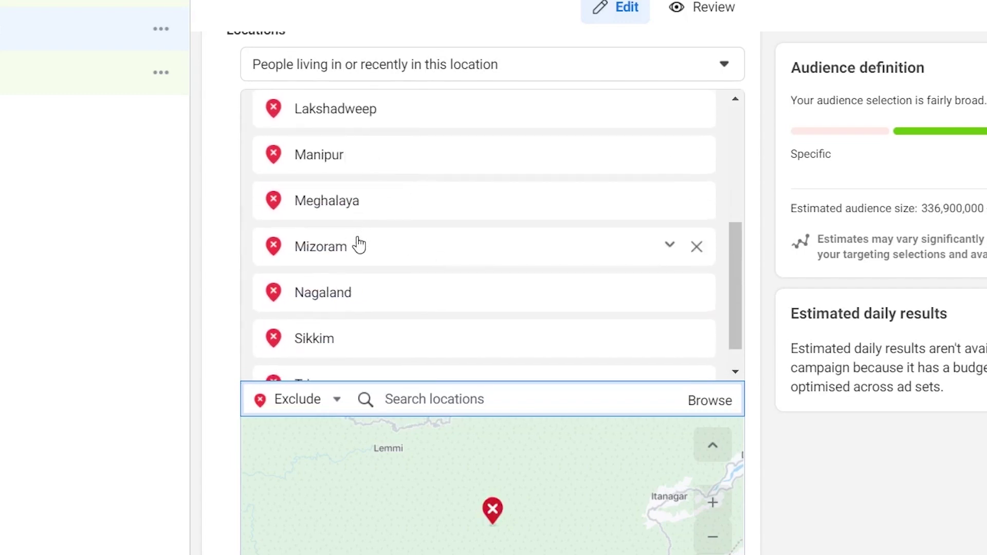
scroll(360, 245, down, 1)
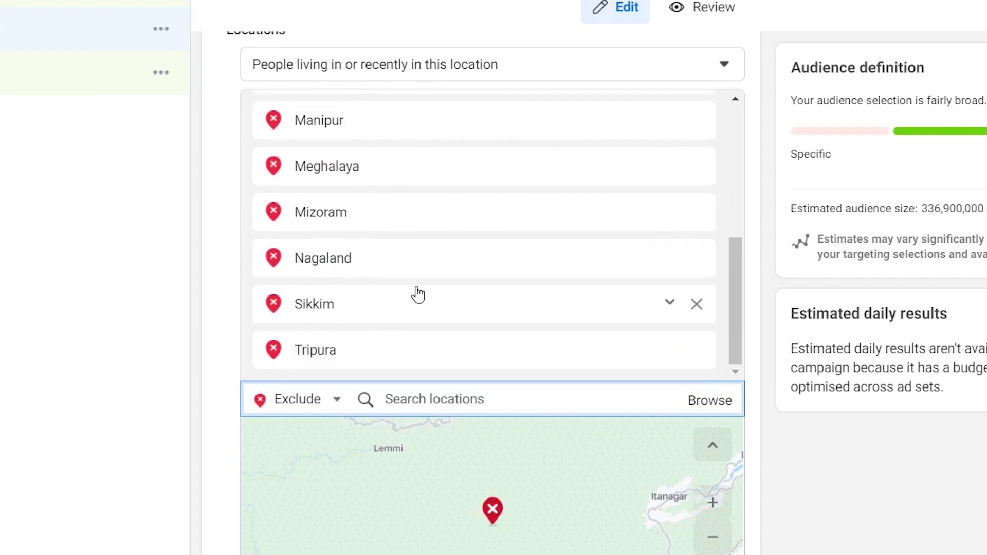
scroll(417, 293, up, 6)
scroll(418, 295, down, 6)
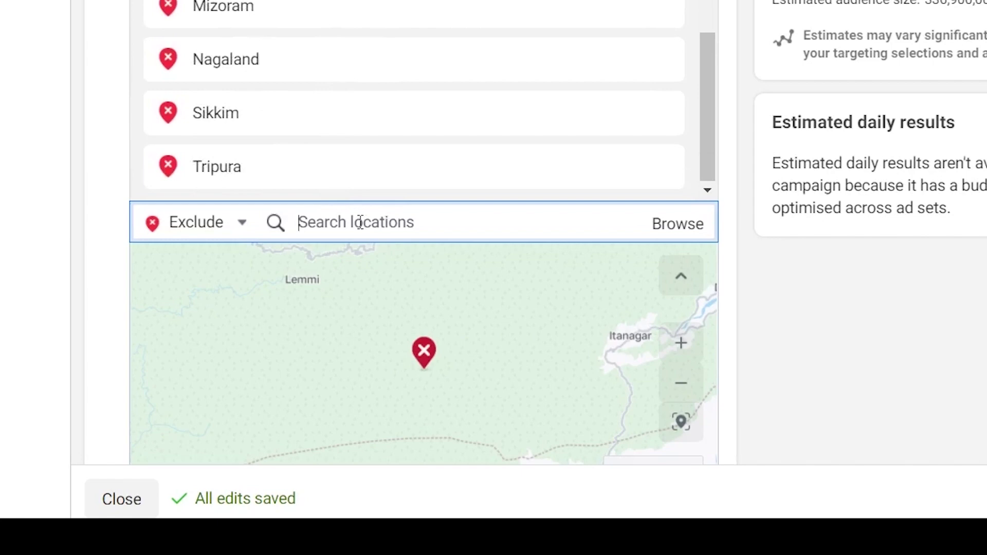
Search the locations for "jharkhan" as a possible exclusion and clear the search text.
text(jharkhan)
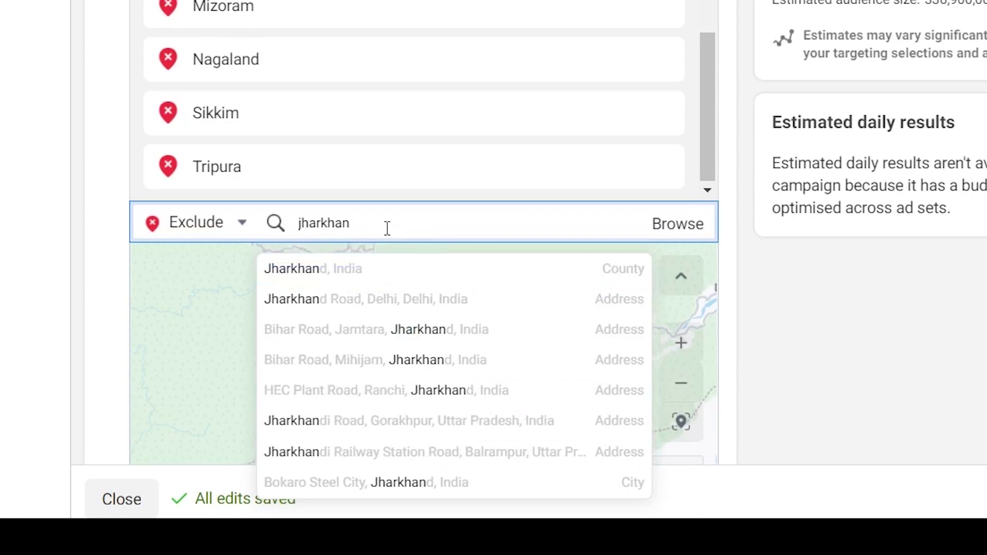
key(ctrl+a)
key(BackSpace)
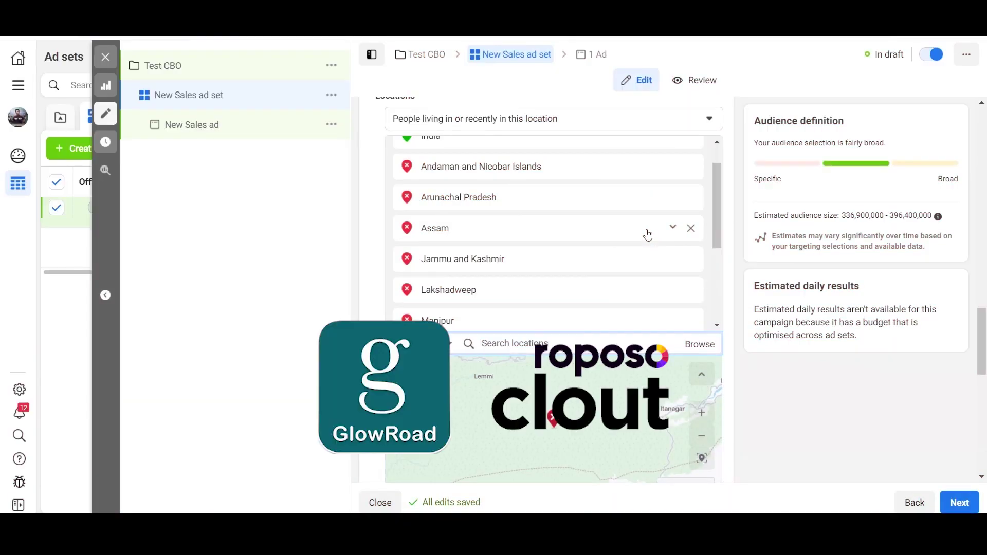
Recheck the audience's excluded locations from Andaman and Nicobar Islands through Tripura.
scroll(647, 233, down, 3)
scroll(647, 234, up, 5)
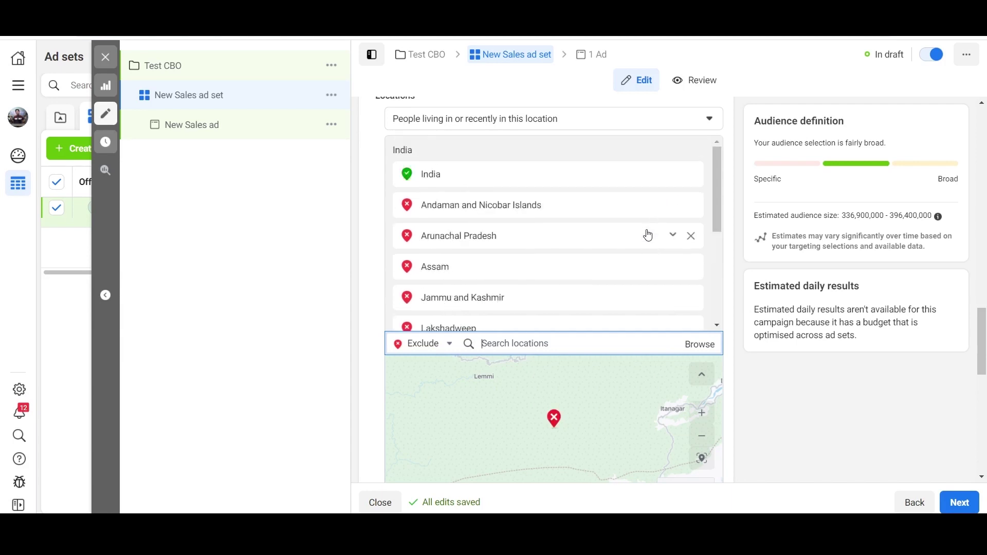
scroll(648, 235, down, 3)
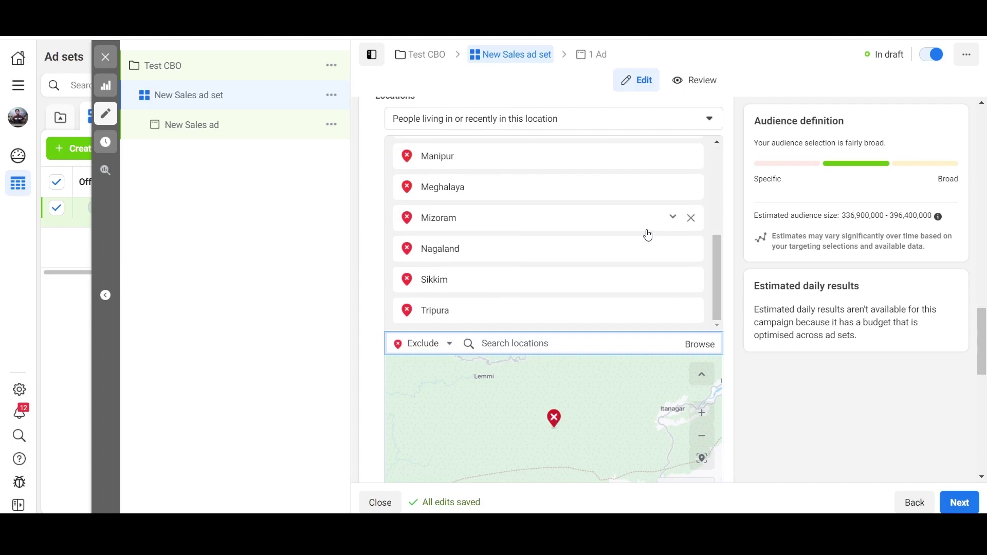
scroll(648, 235, down, 2)
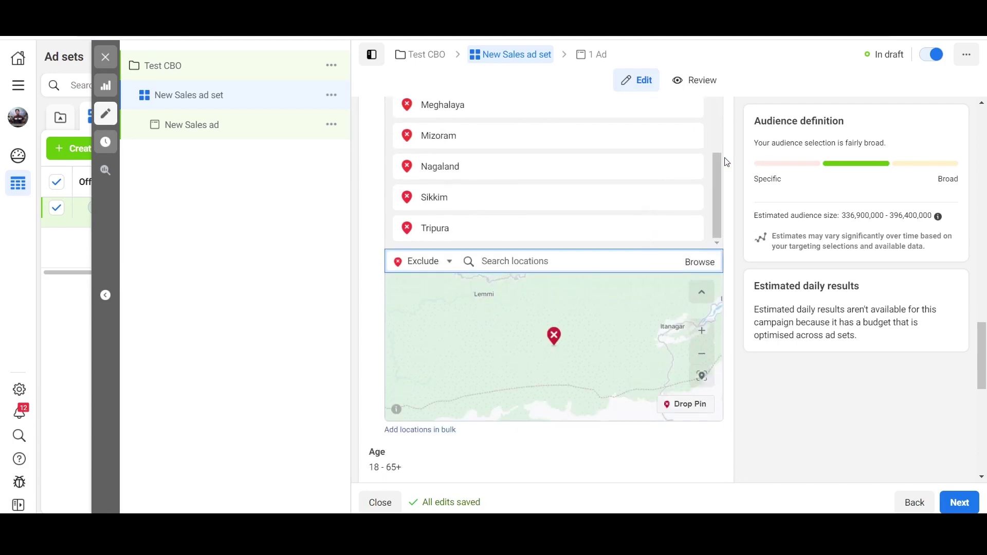
scroll(727, 163, up, 3)
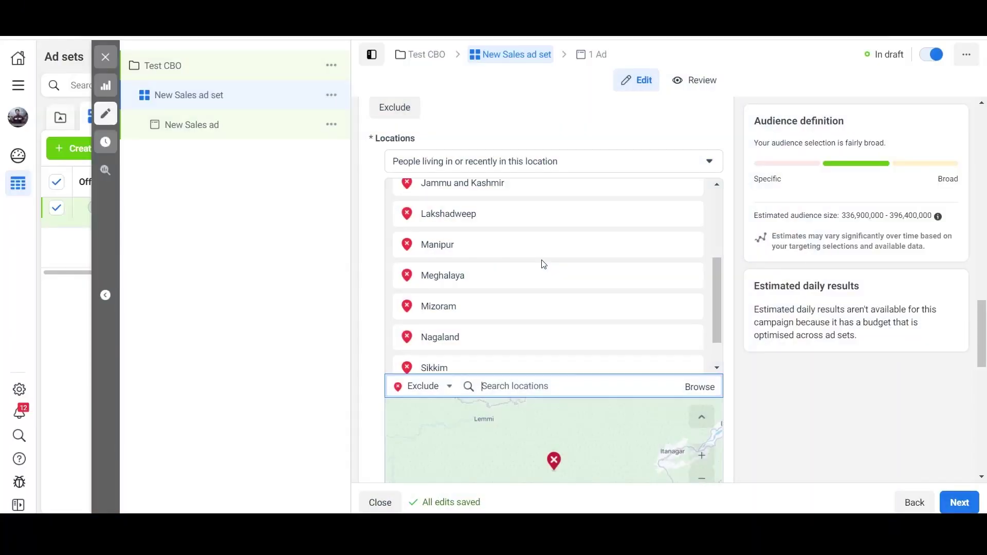
scroll(544, 264, down, 1)
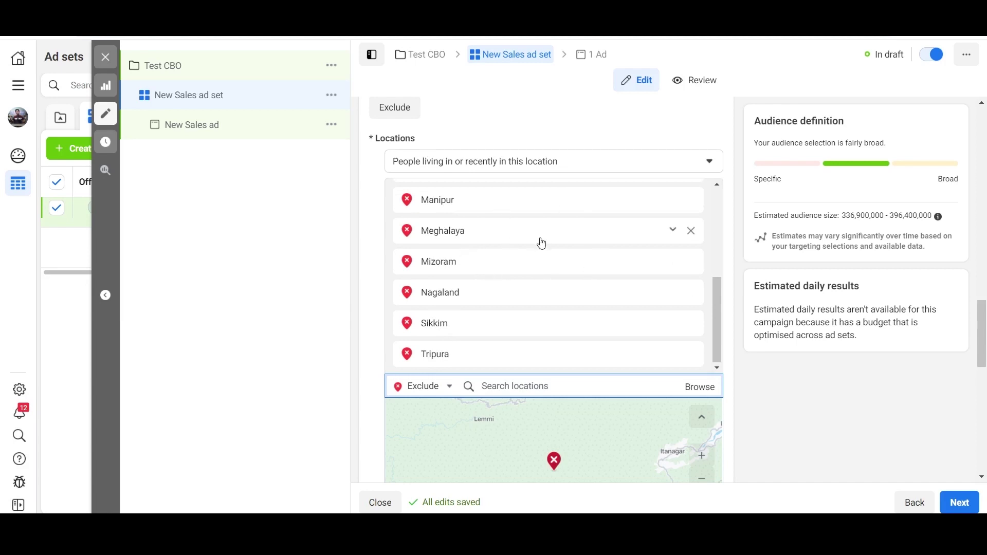
Set the minimum age of the ad set's audience to 22.
scroll(592, 266, up, 5)
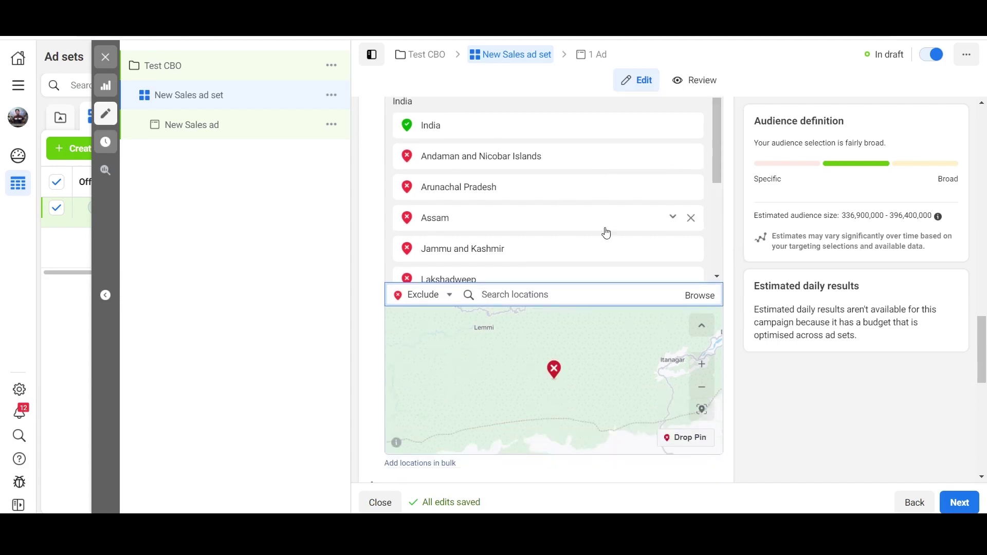
scroll(606, 232, down, 4)
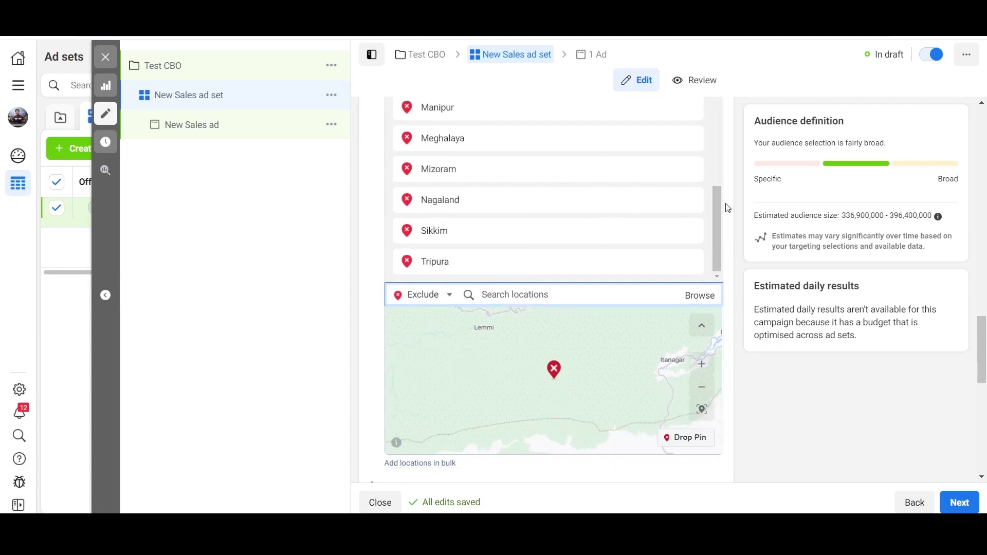
scroll(739, 217, down, 5)
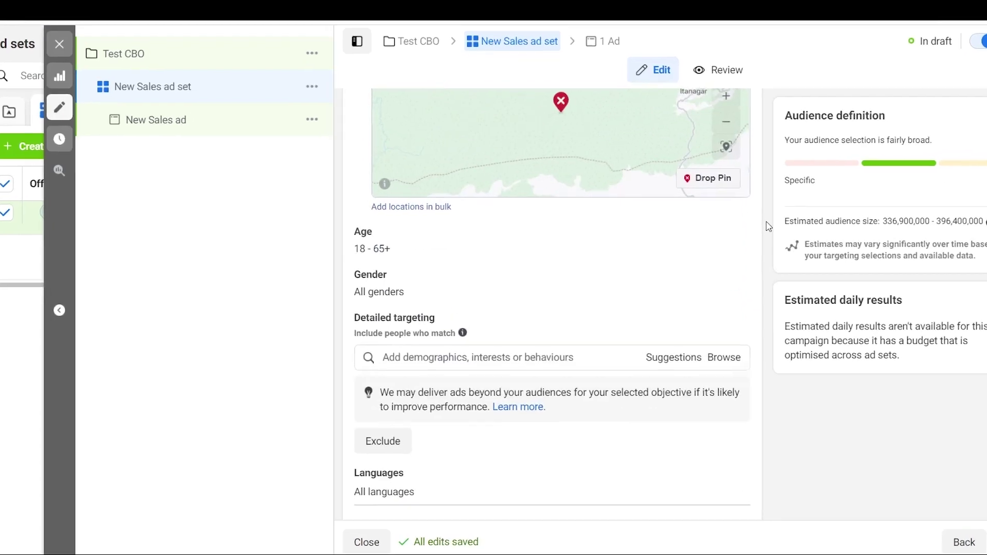
scroll(768, 226, down, 1)
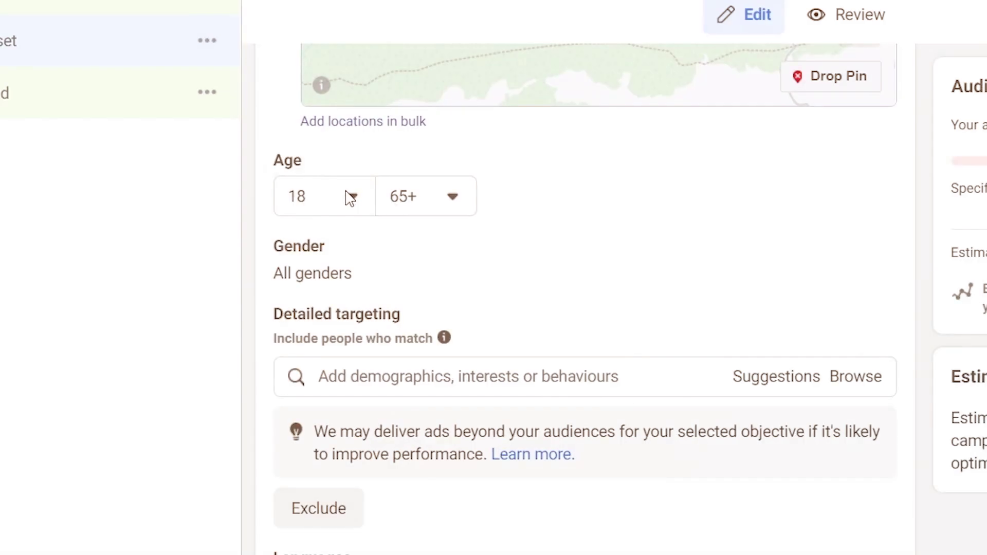
click(349, 197)
scroll(381, 462, down, 3)
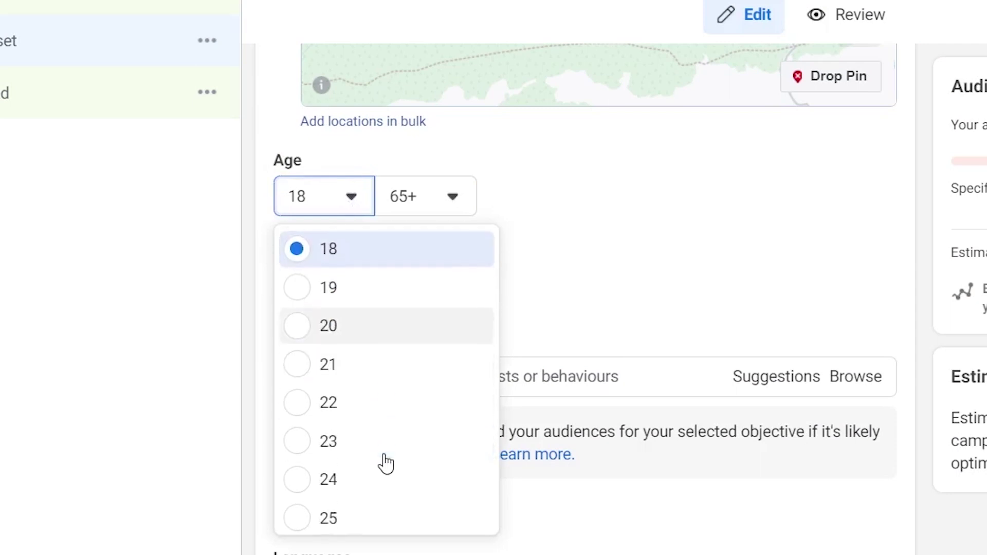
click(287, 405)
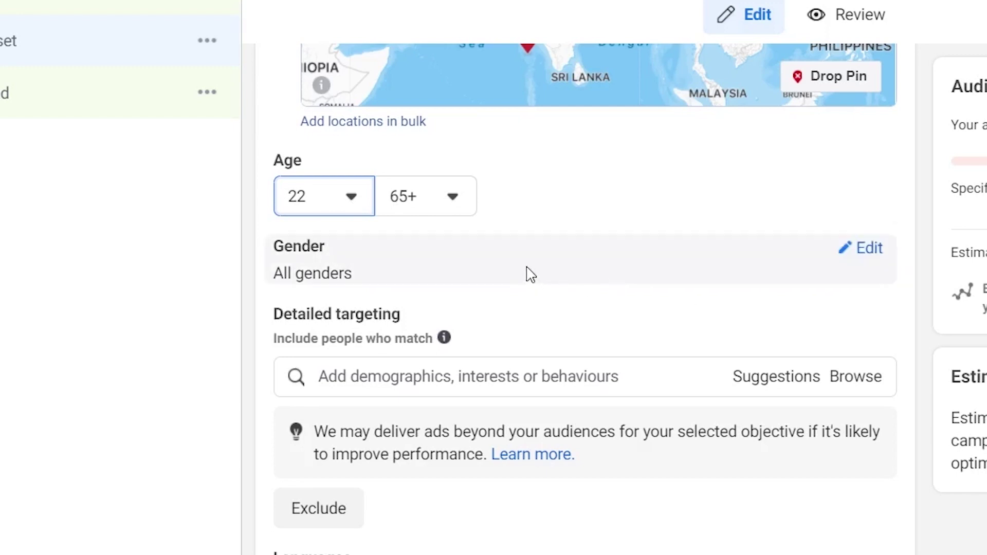
Open the audience's gender options for editing and look over the languages and placements settings.
click(868, 251)
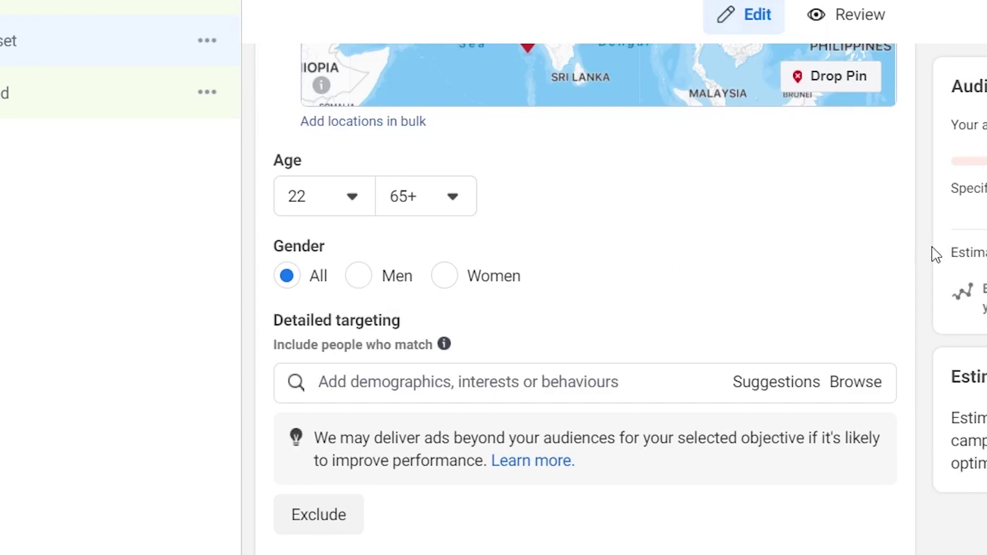
scroll(935, 253, down, 5)
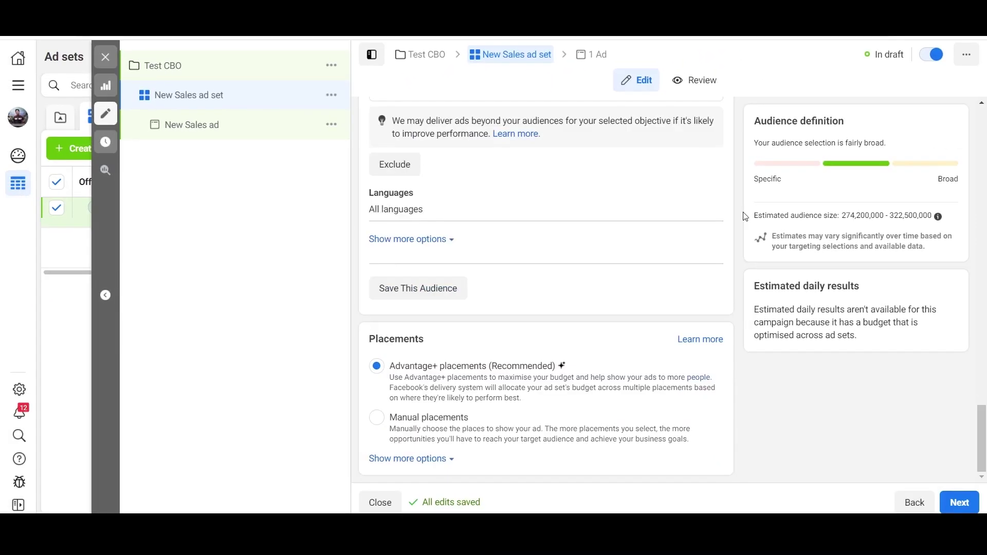
scroll(614, 191, up, 1)
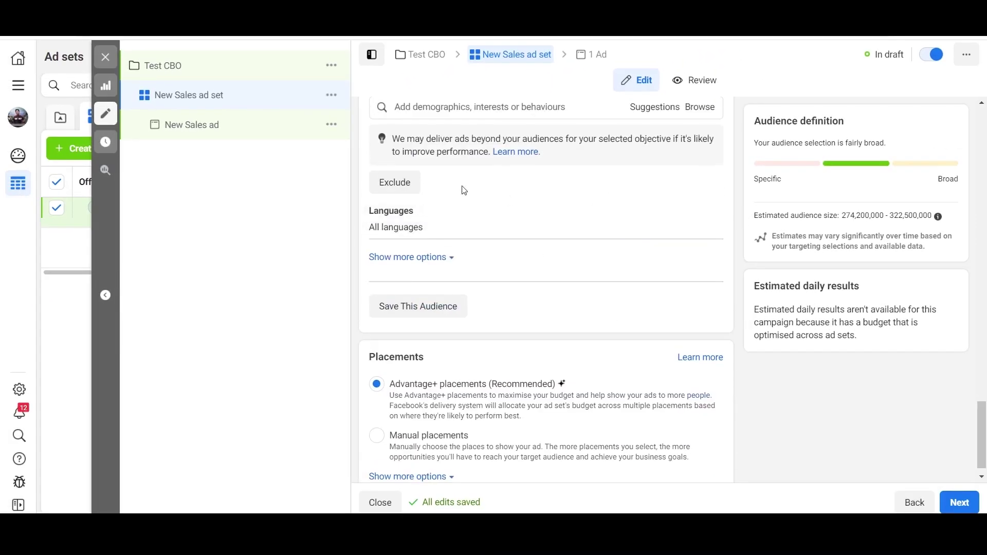
scroll(454, 186, up, 3)
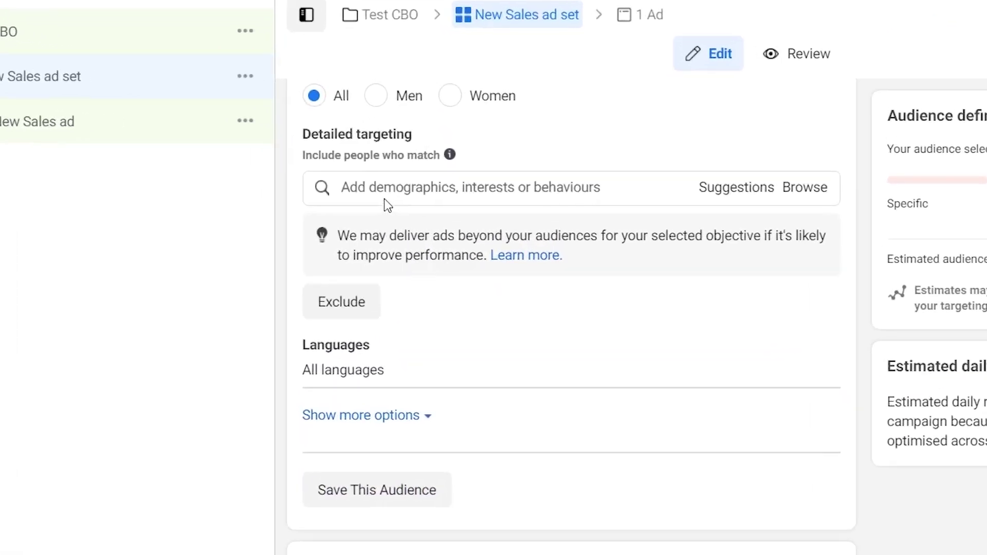
Search the detailed targeting for "knife" as an interest to include and clear the search text.
click(354, 190)
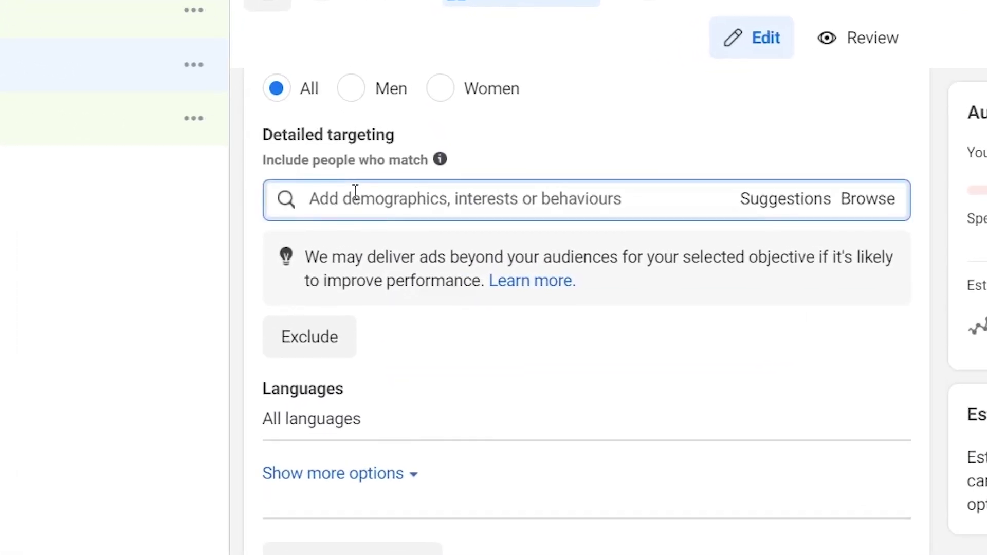
text(knife)
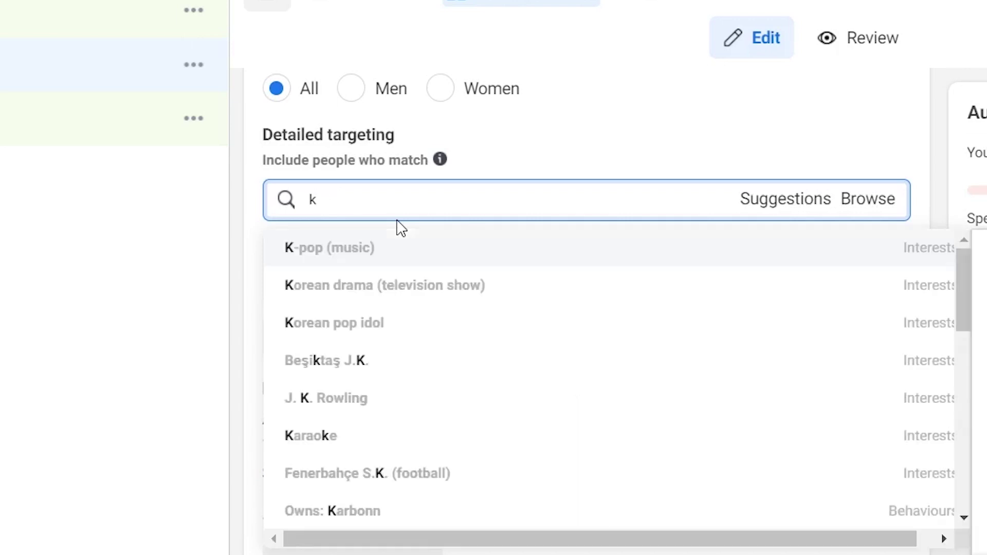
text(nife)
key(BackSpace)
key(BackSpace)
key(BackSpace)
key(BackSpace)
key(BackSpace)
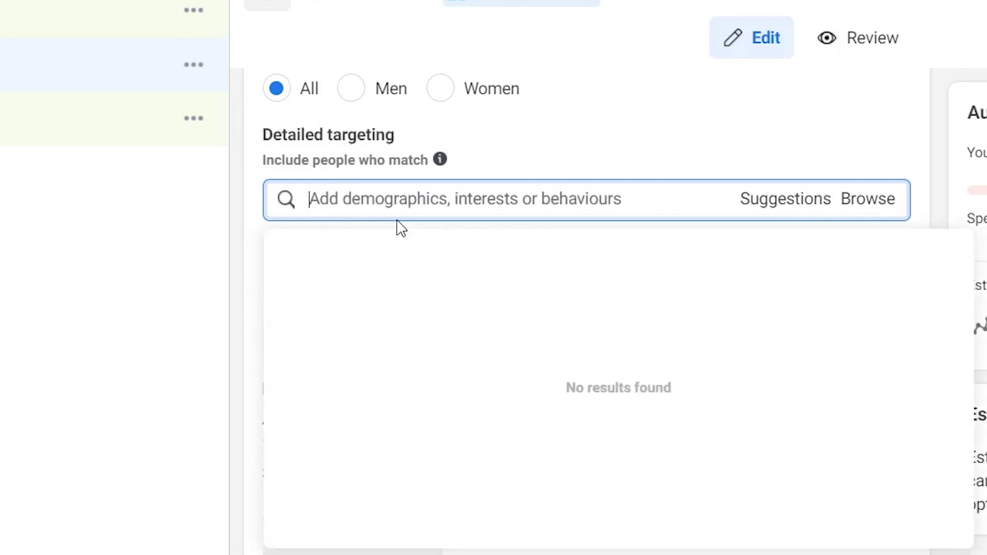
Search the detailed targeting for "cooking", extend the search to "cooking uten", and clear the search text.
text(cooking)
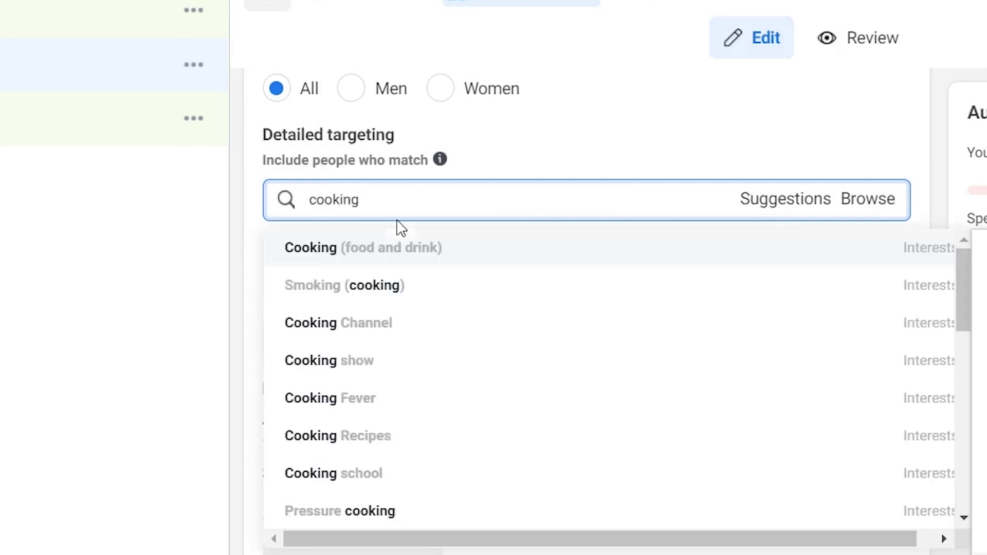
scroll(400, 359, down, 5)
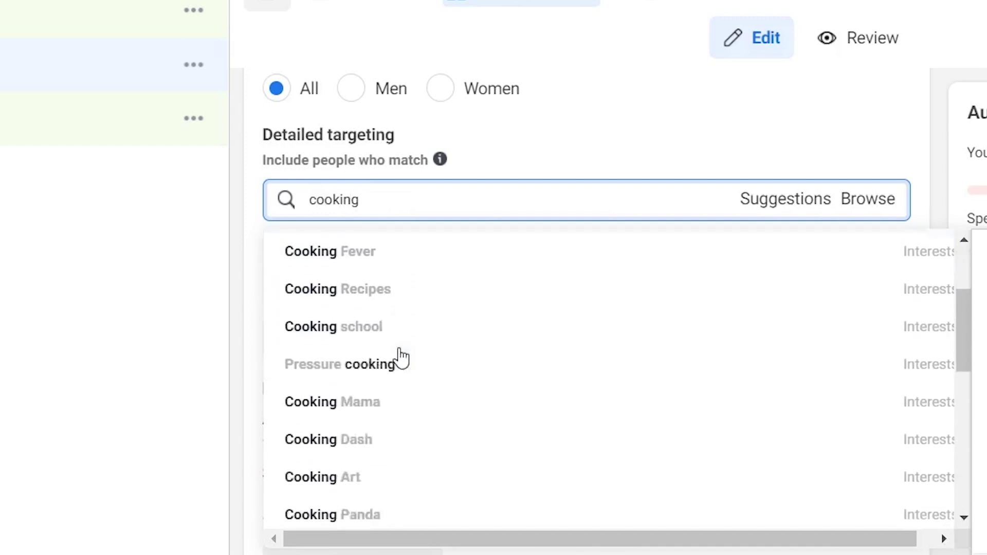
text(uten)
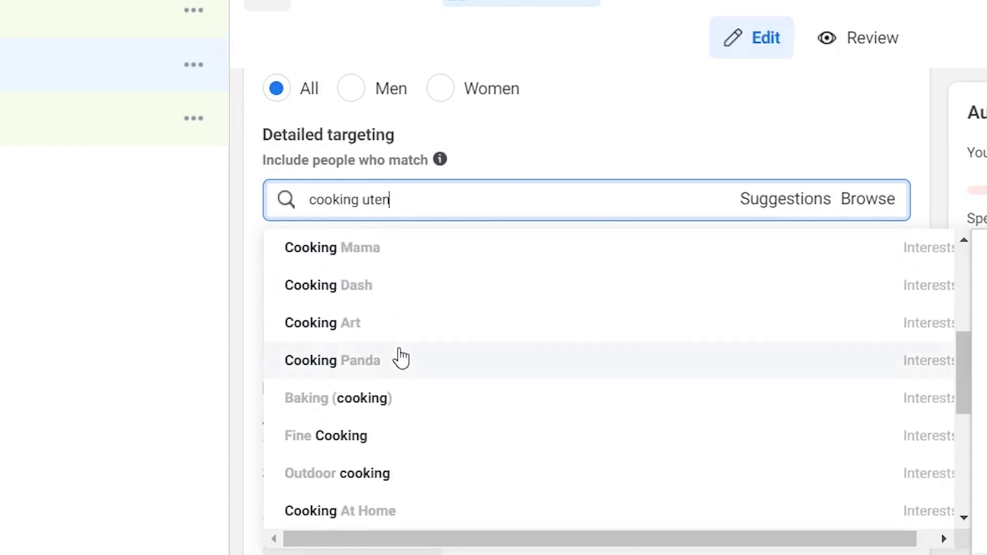
key(BackSpace)
key(BackSpace)
key(BackSpace)
key(BackSpace)
key(BackSpace)
key(BackSpace)
key(BackSpace)
key(BackSpace)
key(BackSpace)
key(BackSpace)
key(BackSpace)
key(BackSpace)
Search the detailed targeting for "utensils" and clear the search text.
text(utensils)
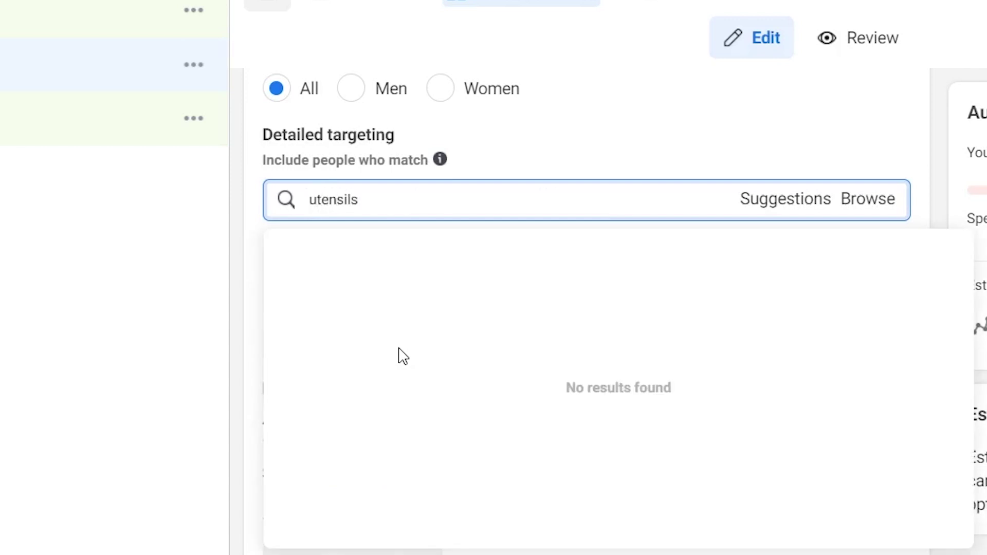
key(BackSpace)
key(BackSpace)
key(BackSpace)
key(BackSpace)
key(BackSpace)
key(BackSpace)
key(BackSpace)
key(BackSpace)
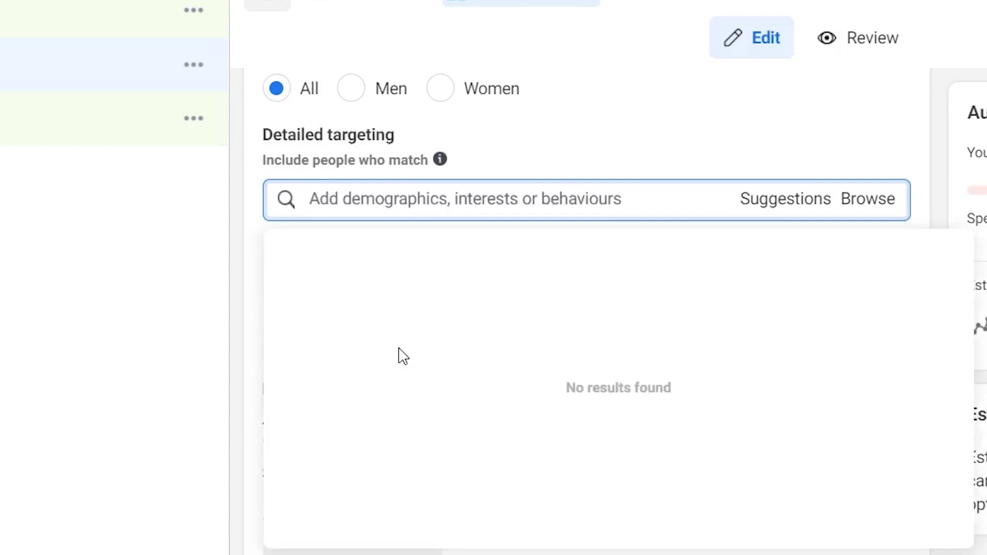
Search the detailed targeting for "cooking" and include the Cooking (food and drink) interest.
text(cooking)
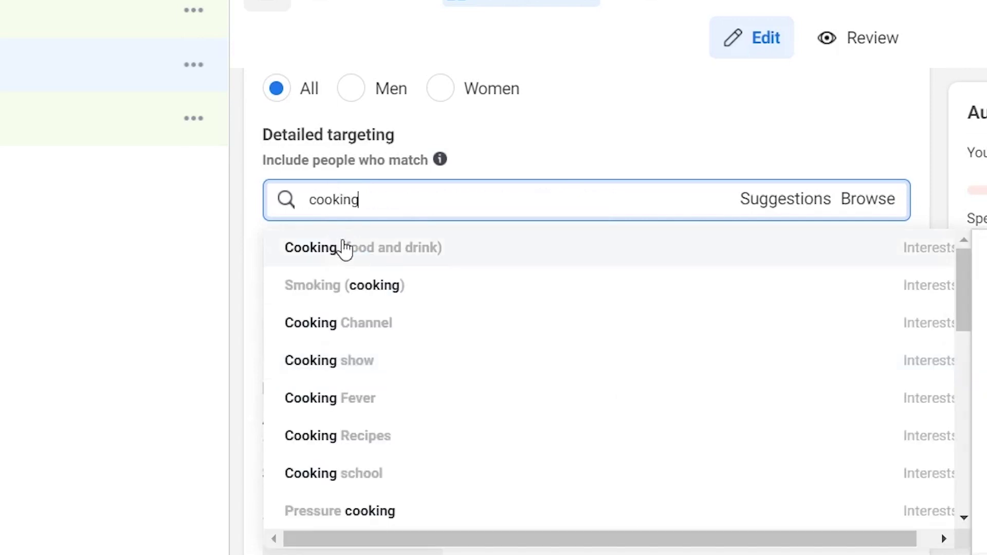
click(344, 248)
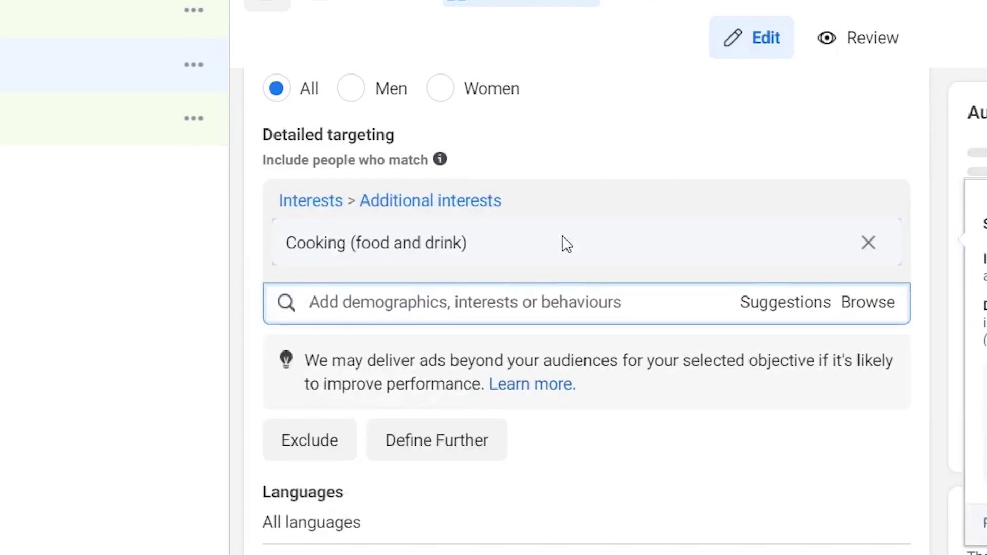
click(944, 139)
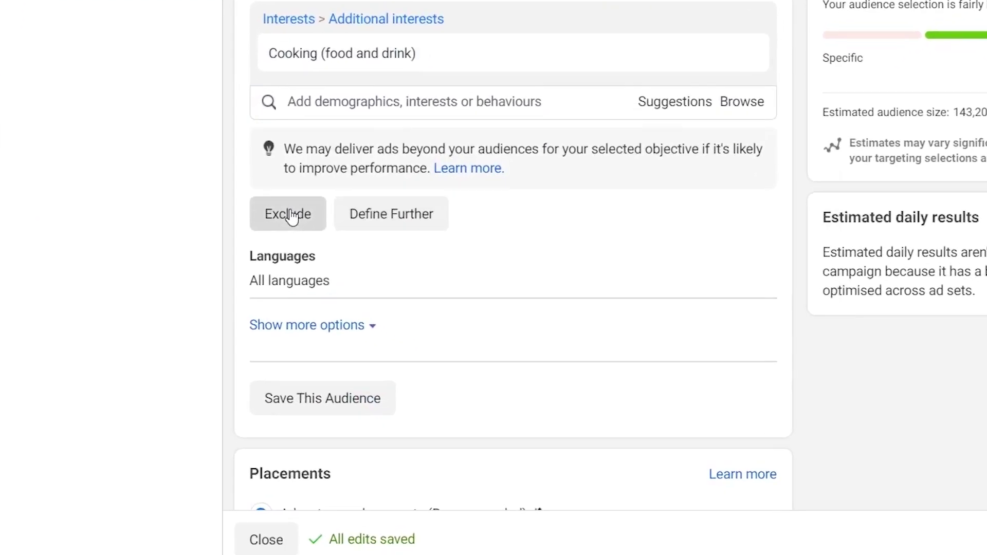
Exclude people who match the interests Drop shipping (retailer) and Shopify (software) from the audience.
click(309, 440)
click(331, 269)
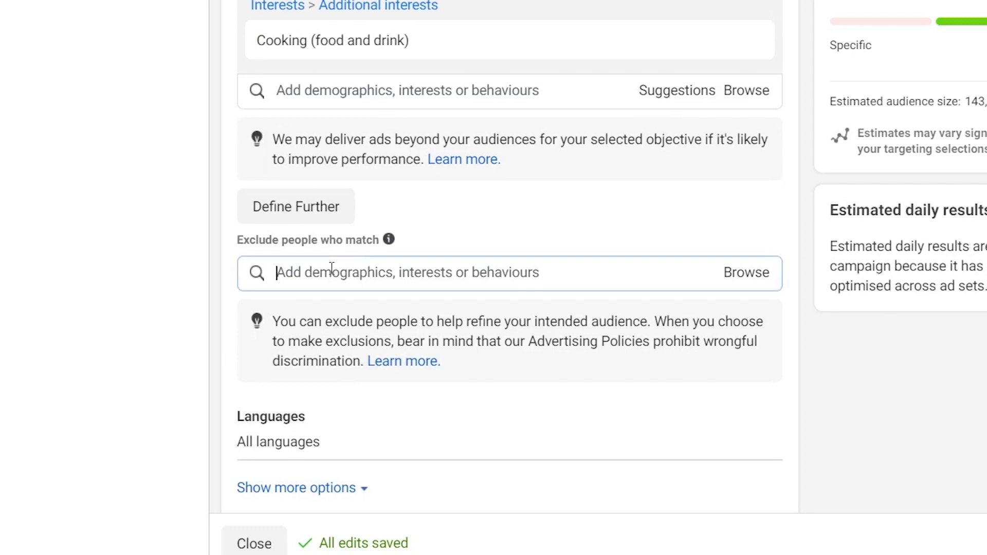
text(dropshipping)
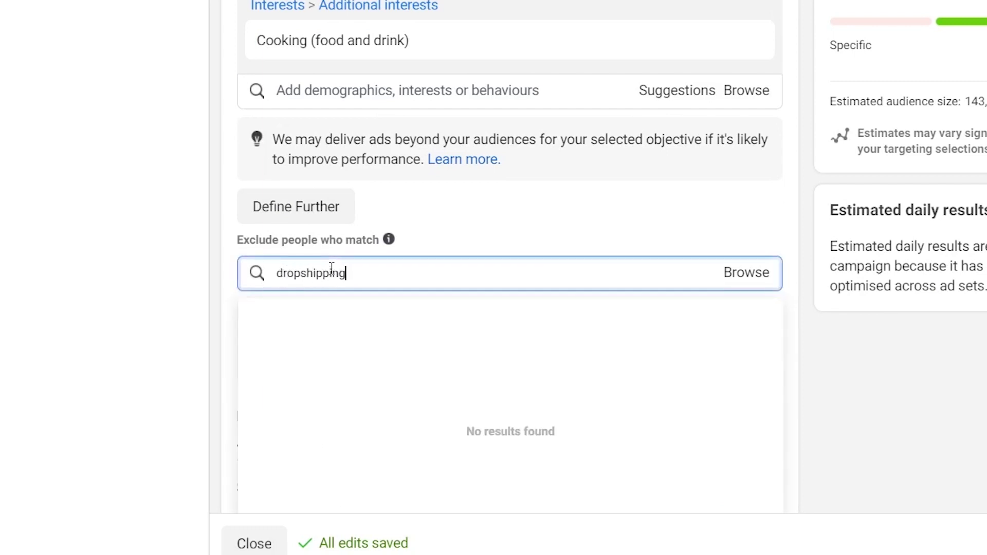
click(314, 314)
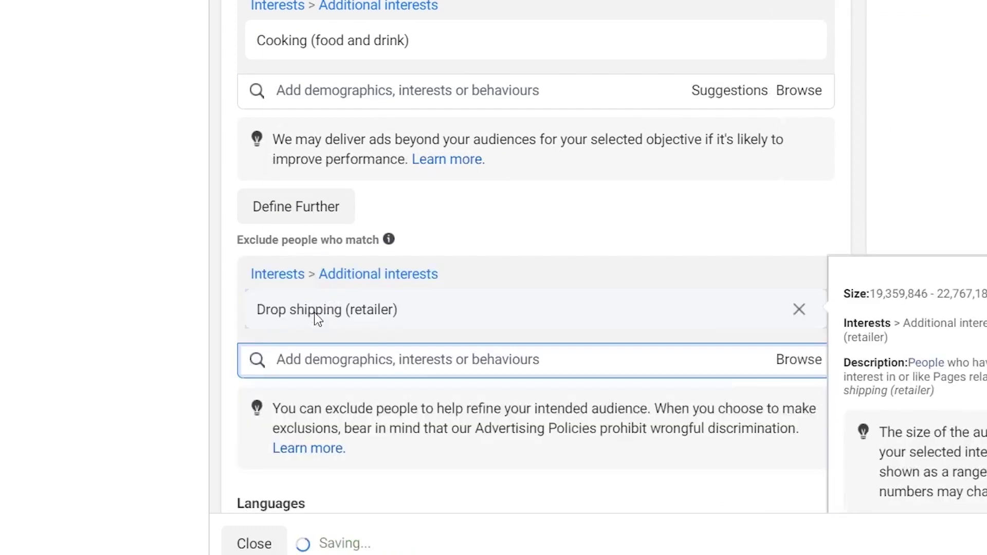
click(329, 353)
text(shopify)
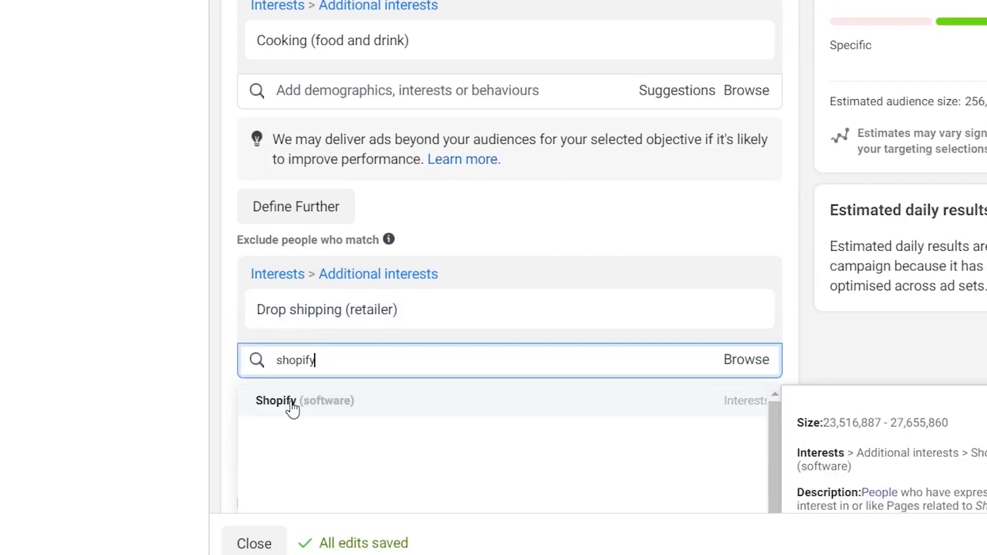
click(291, 404)
scroll(868, 76, down, 1)
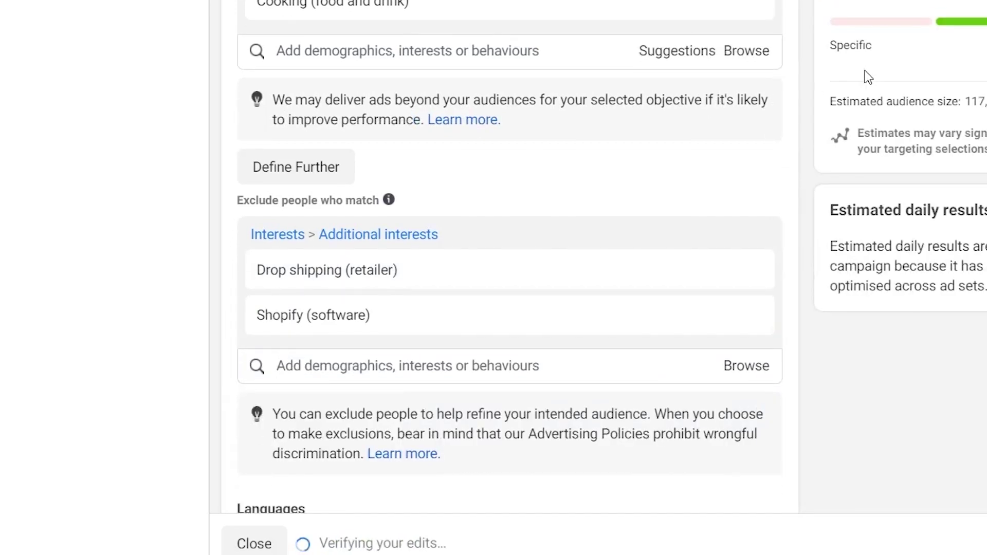
Review the included Cooking interest and the excluded Drop shipping and Shopify interests in the detailed targeting.
scroll(868, 76, up, 2)
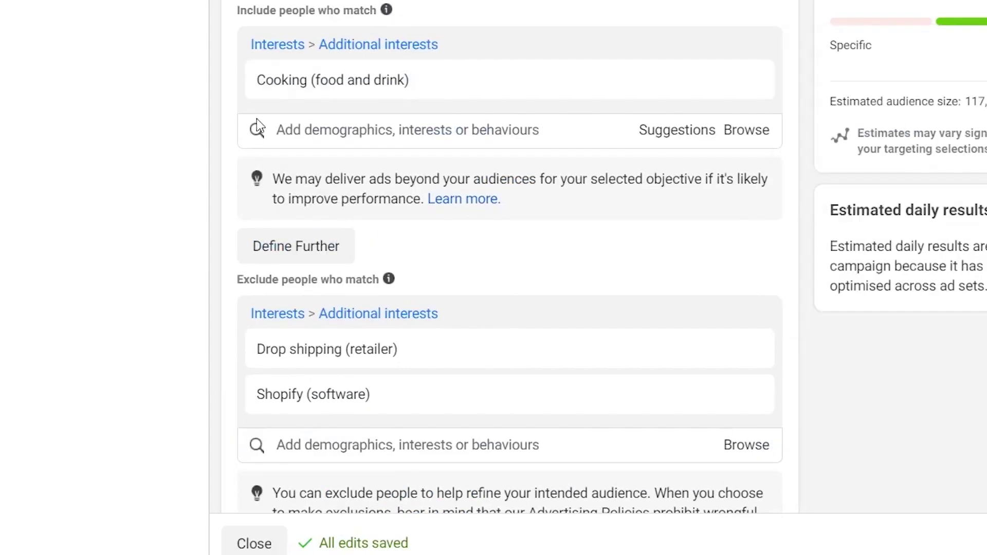
mouse_move(284, 88)
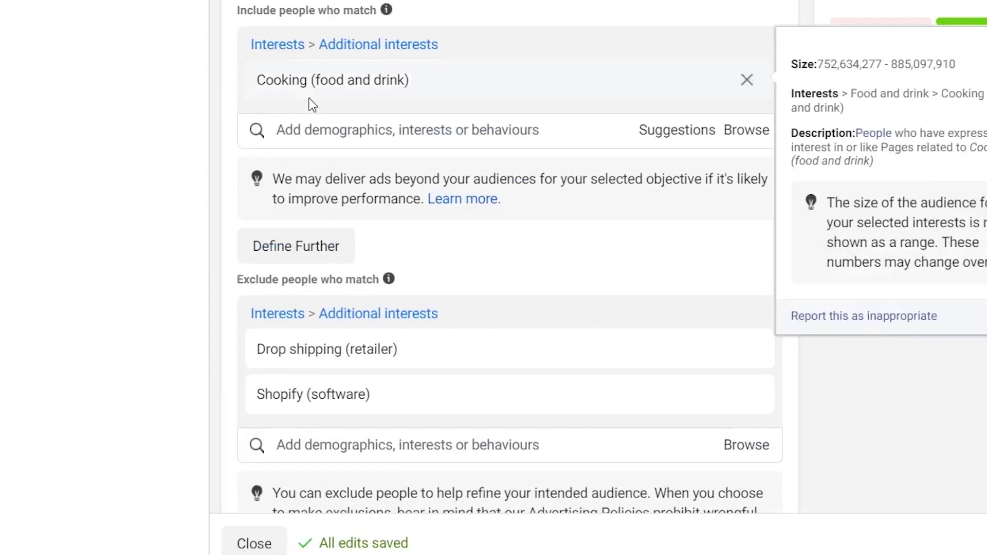
mouse_move(325, 369)
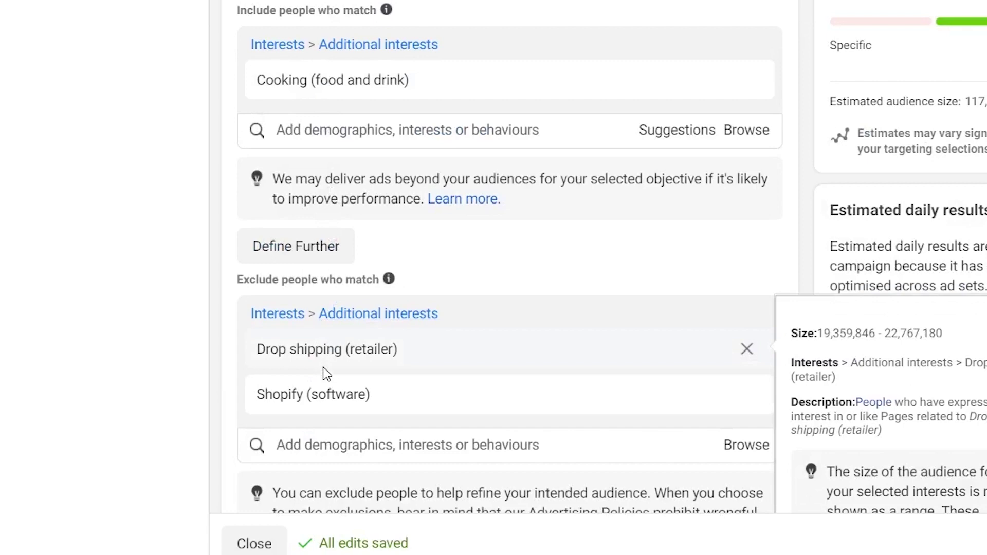
mouse_move(350, 398)
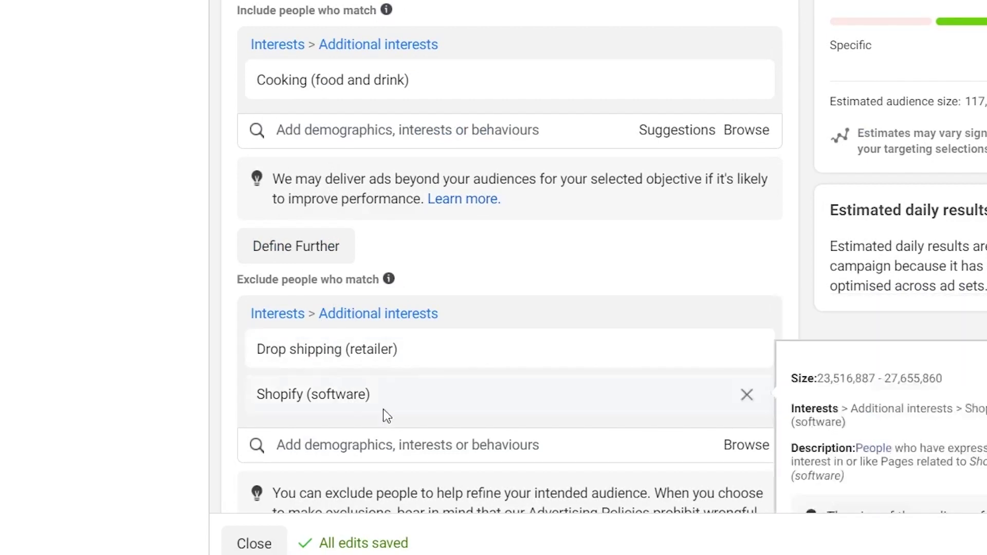
mouse_move(392, 366)
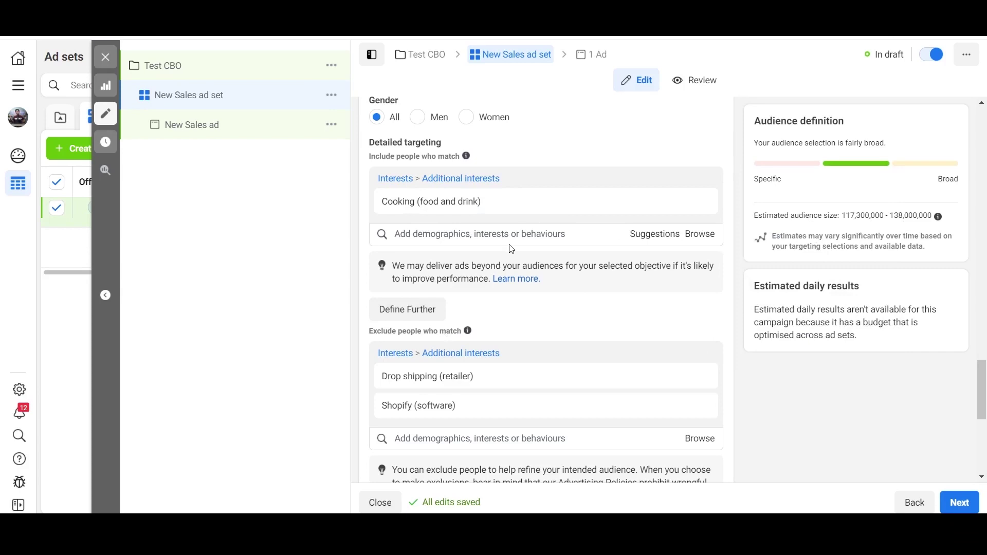
mouse_move(377, 210)
mouse_move(441, 208)
mouse_move(531, 205)
Rename the New Sales ad set as Cooking.
scroll(747, 122, down, 6)
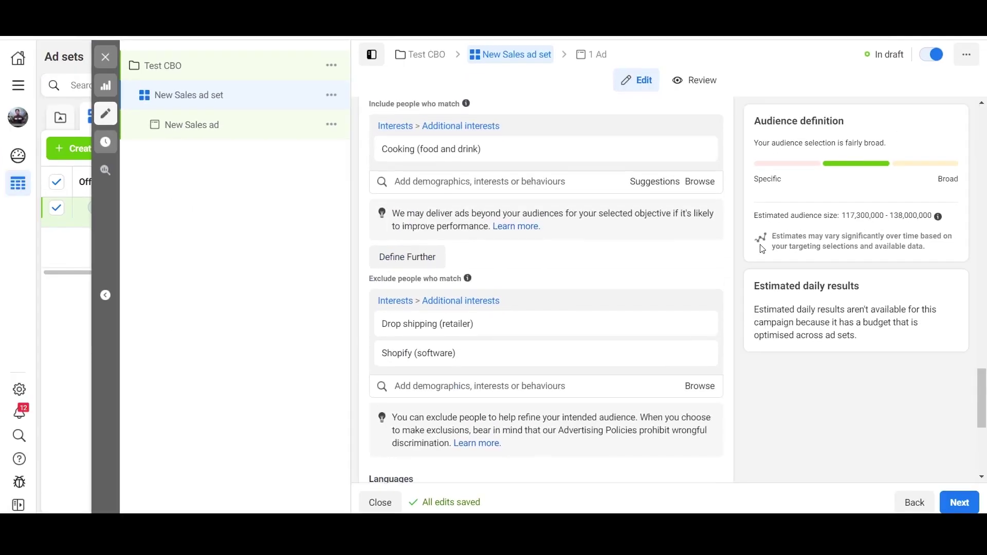
scroll(800, 161, up, 2)
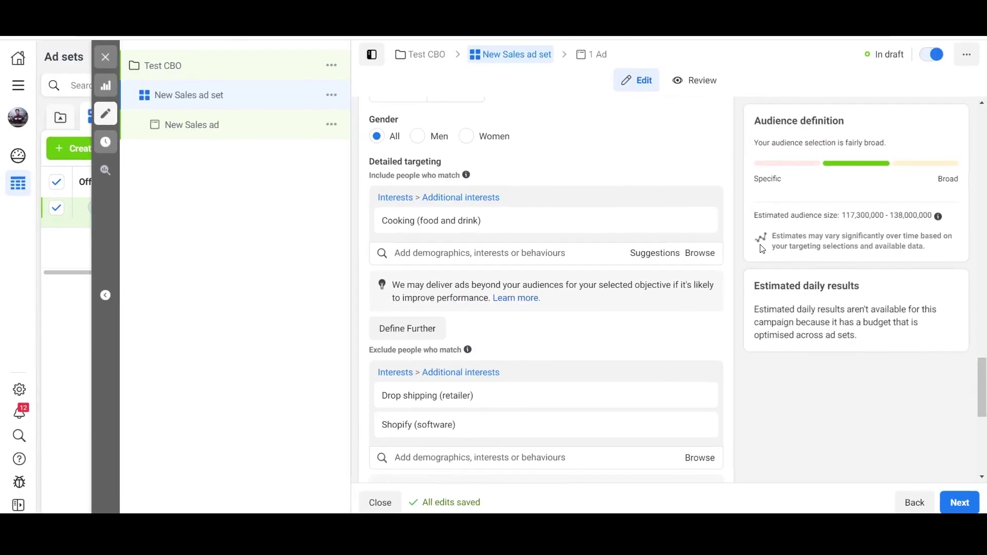
scroll(610, 234, up, 10)
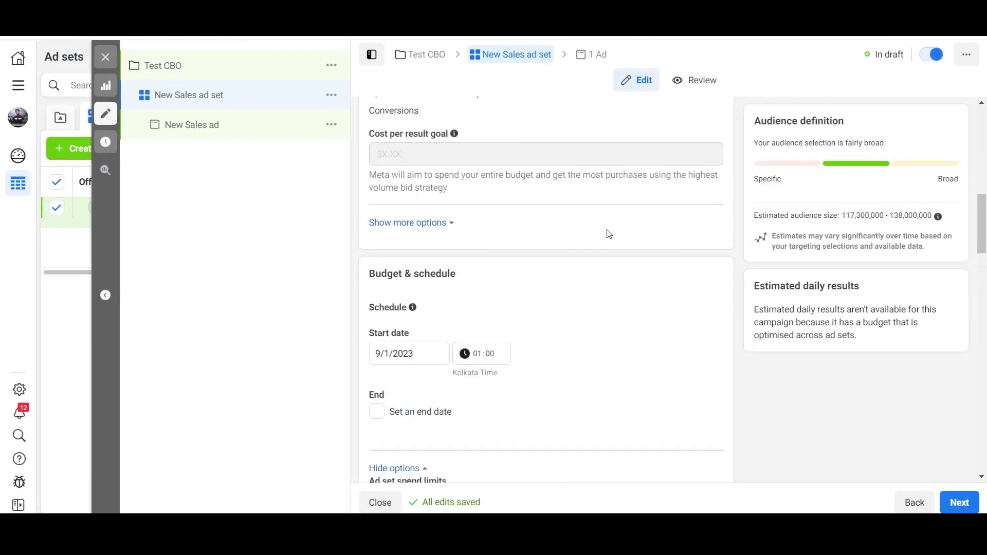
scroll(441, 149, up, 8)
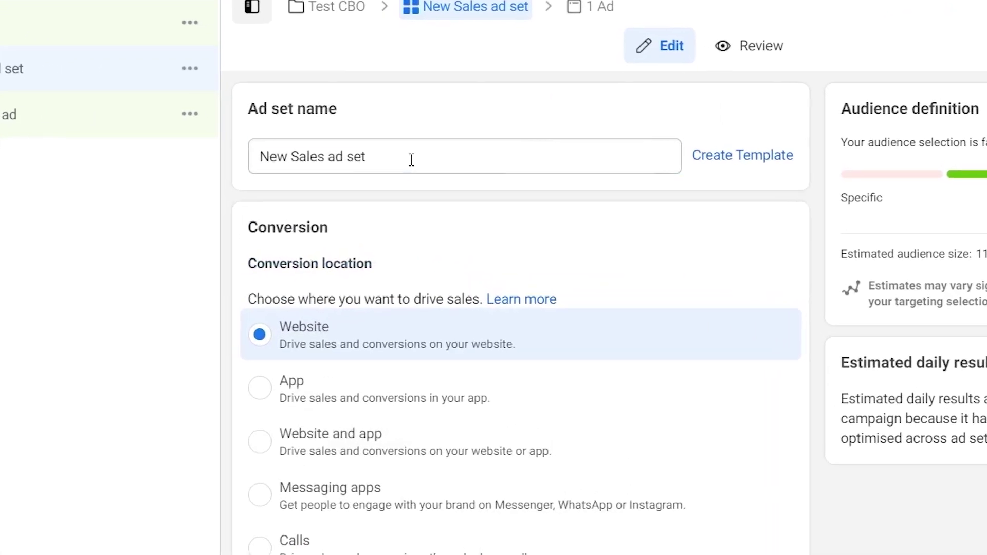
triple_click(478, 153)
text(Cooking)
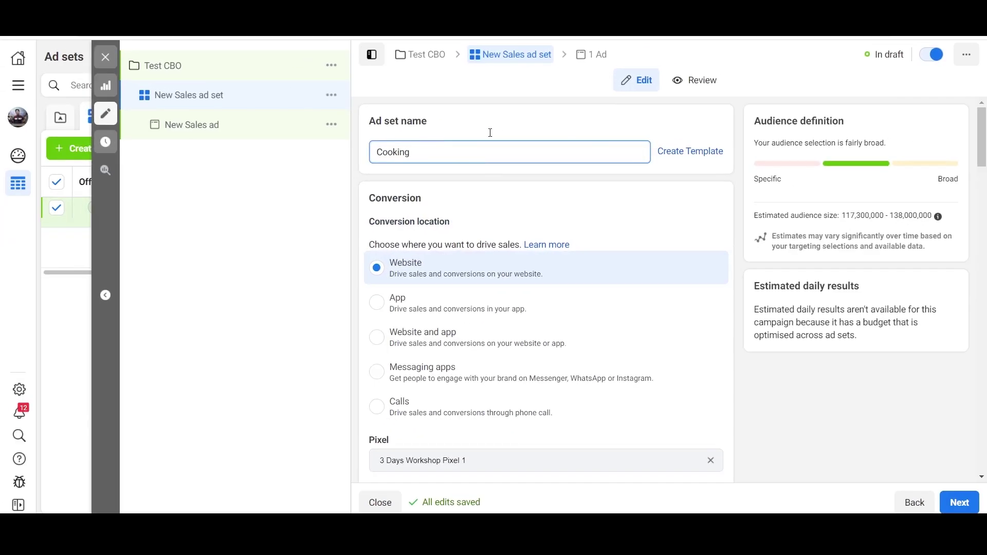
click(444, 133)
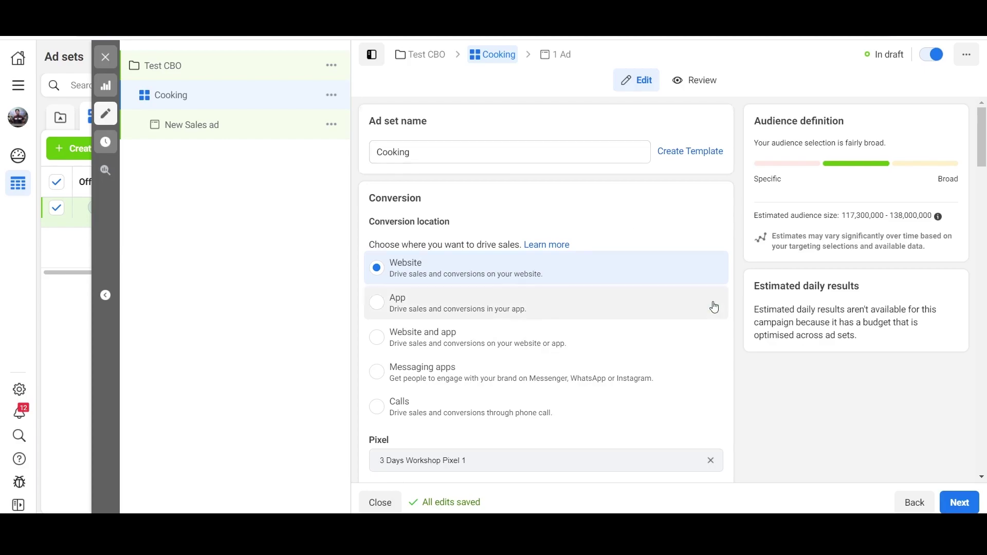
Continue to the New Sales ad and check which media types its ad creative can take.
scroll(711, 307, down, 15)
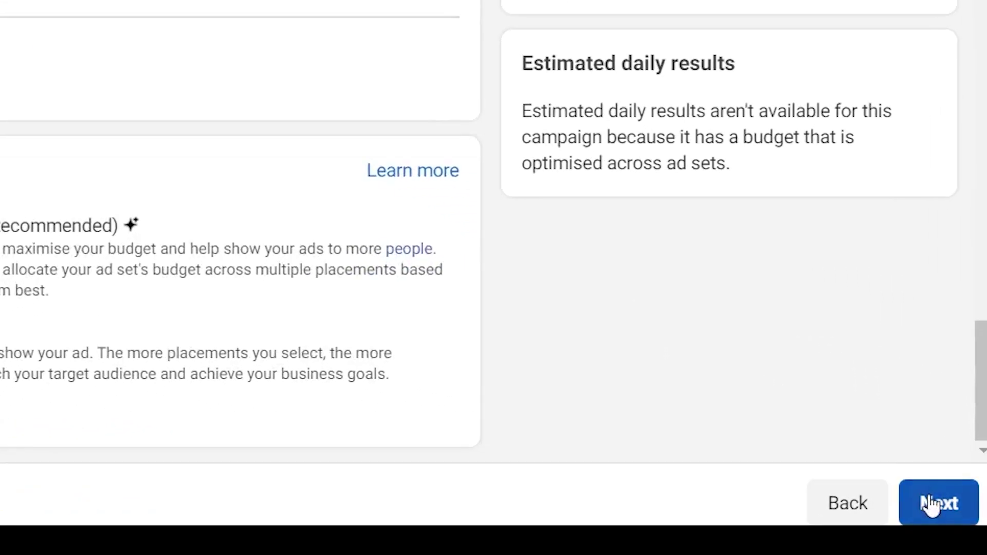
click(955, 503)
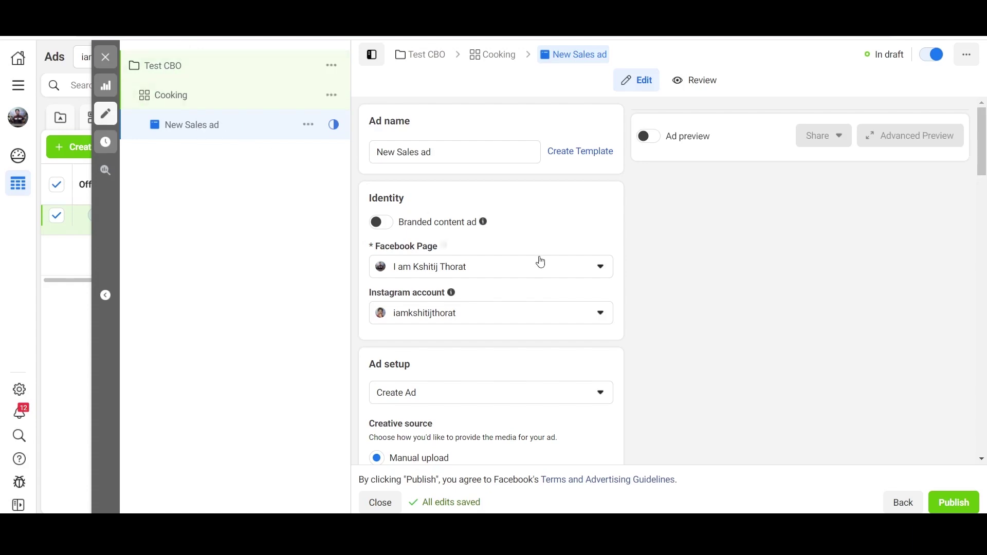
scroll(540, 262, down, 8)
scroll(544, 266, down, 3)
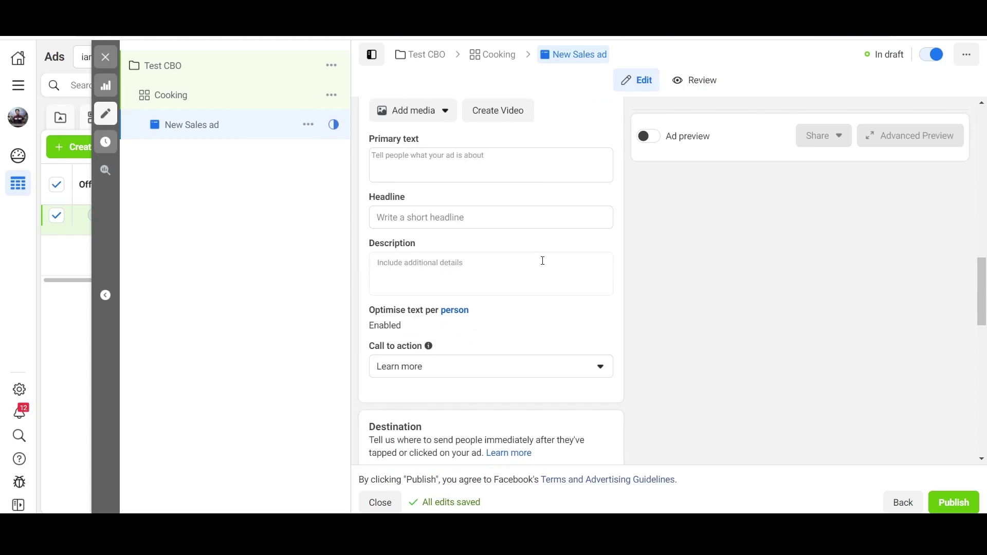
click(436, 117)
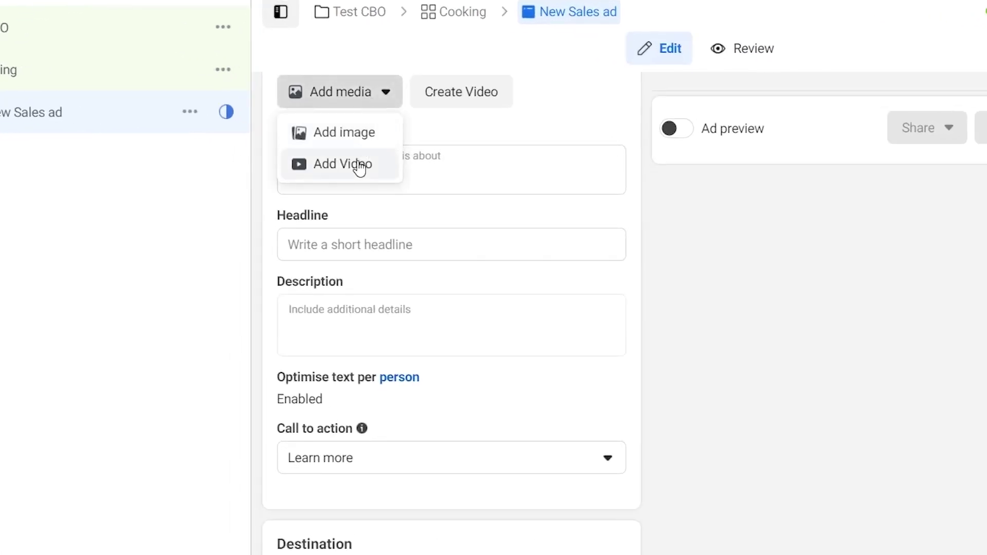
click(585, 106)
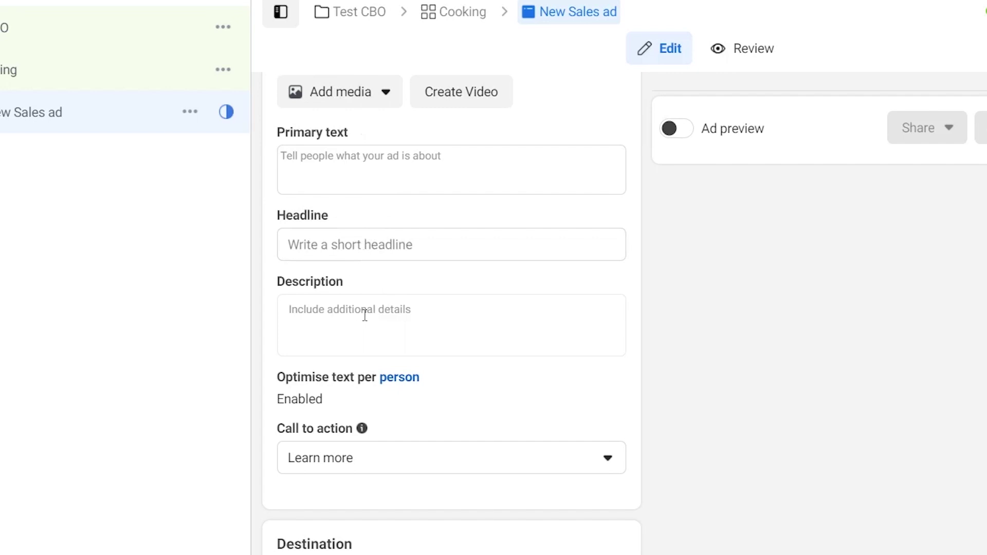
Set the ad's call to action to Shop now.
click(426, 454)
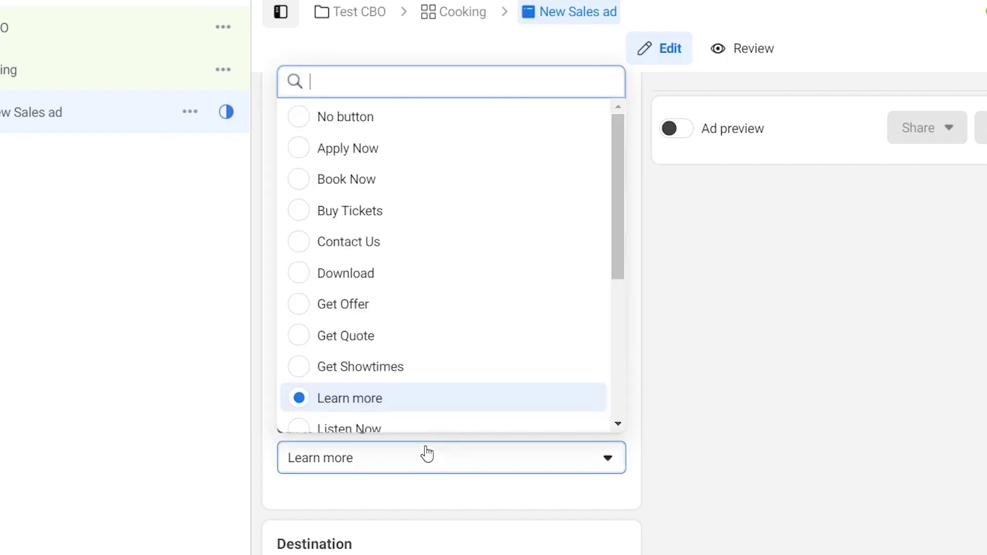
scroll(452, 255, down, 5)
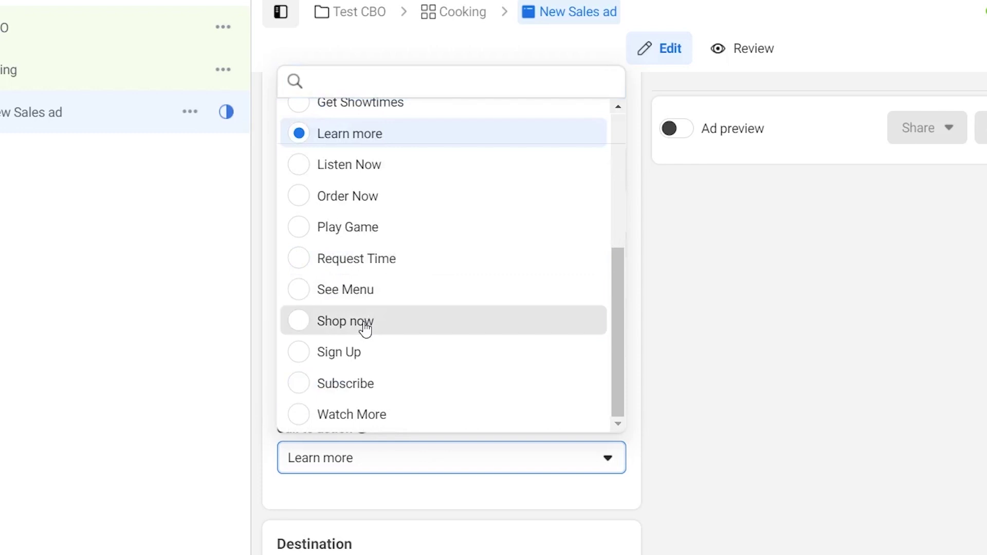
click(521, 329)
Look over the ad's destination and creative settings, and close the editor without publishing the draft items.
scroll(640, 289, down, 5)
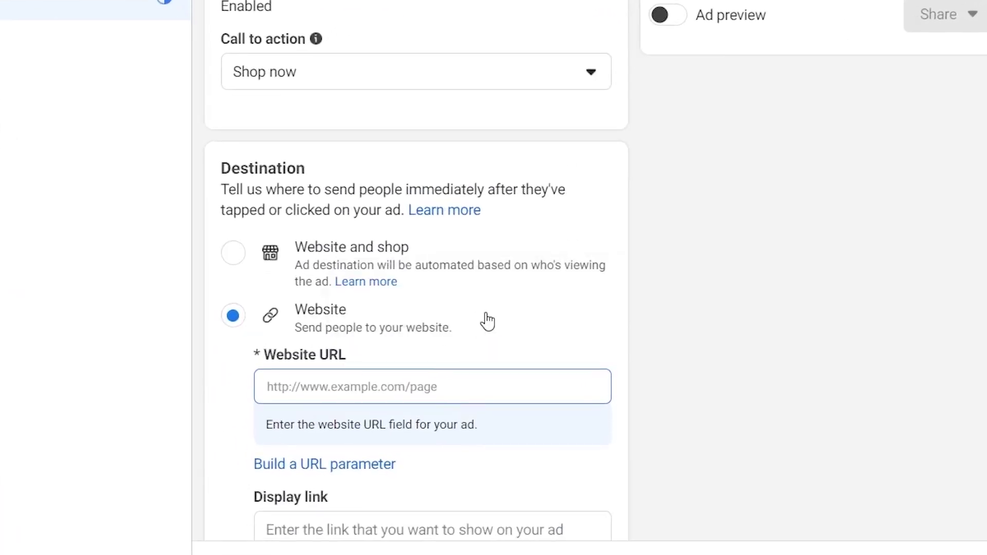
scroll(485, 319, down, 6)
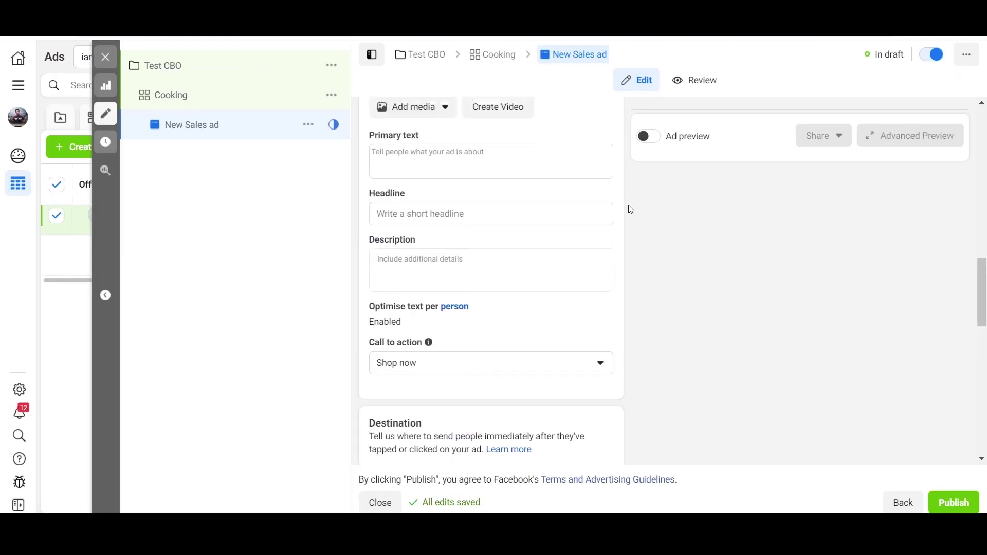
scroll(630, 210, up, 3)
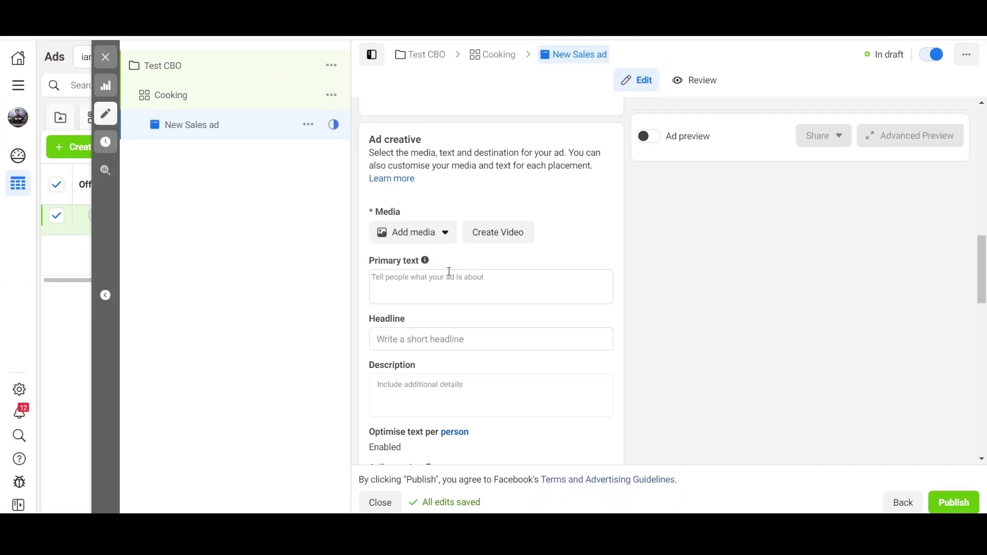
scroll(632, 224, up, 5)
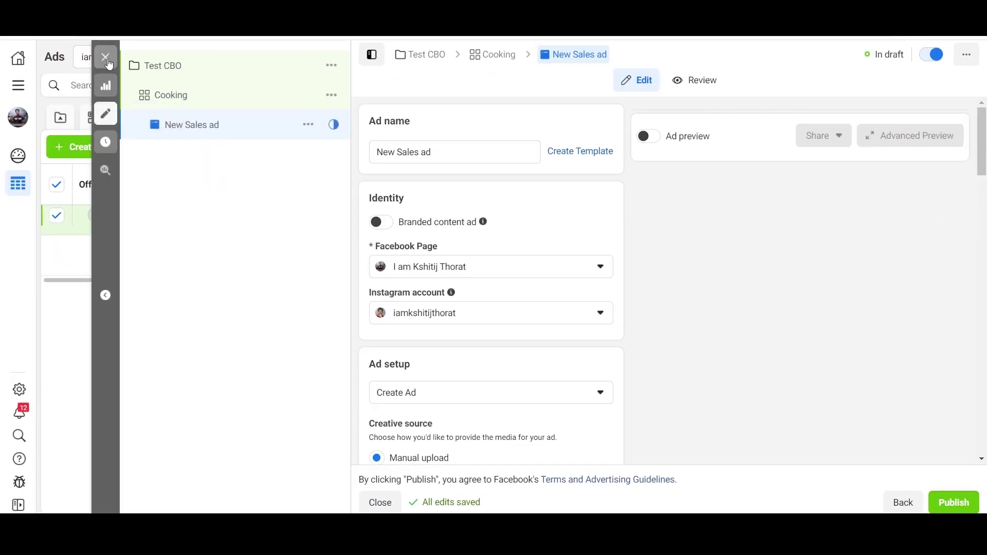
click(106, 57)
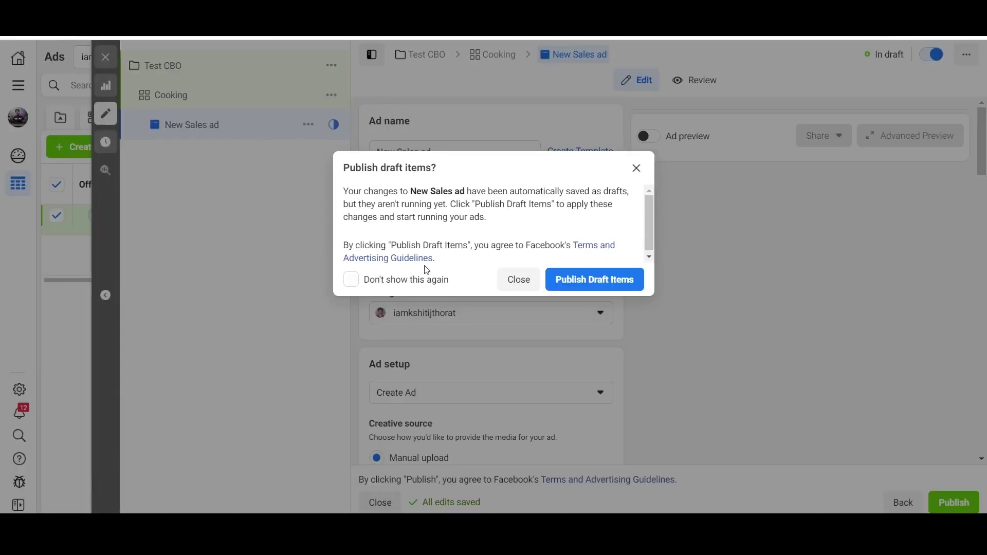
click(516, 281)
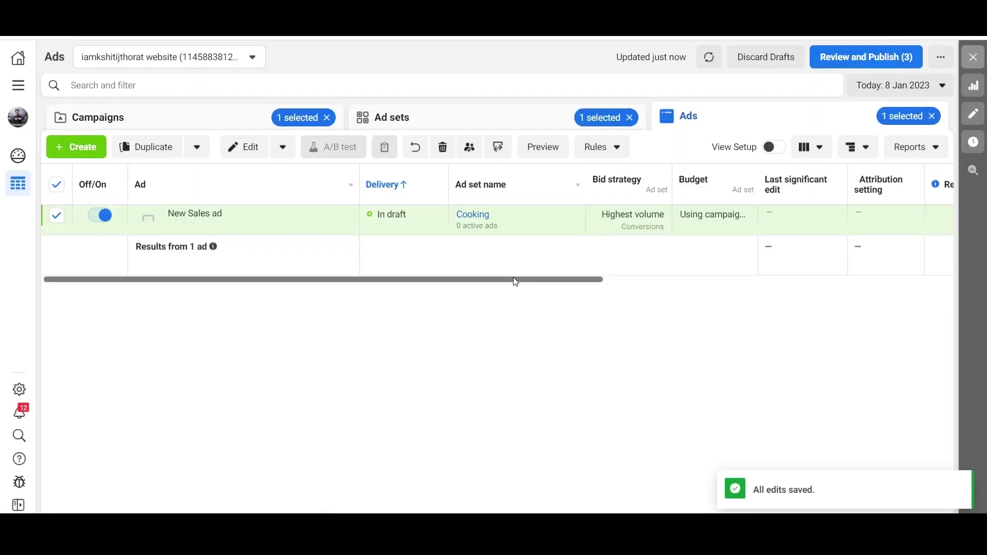
Clear the ad set and ad selections and show the ad sets of the selected campaign.
click(629, 118)
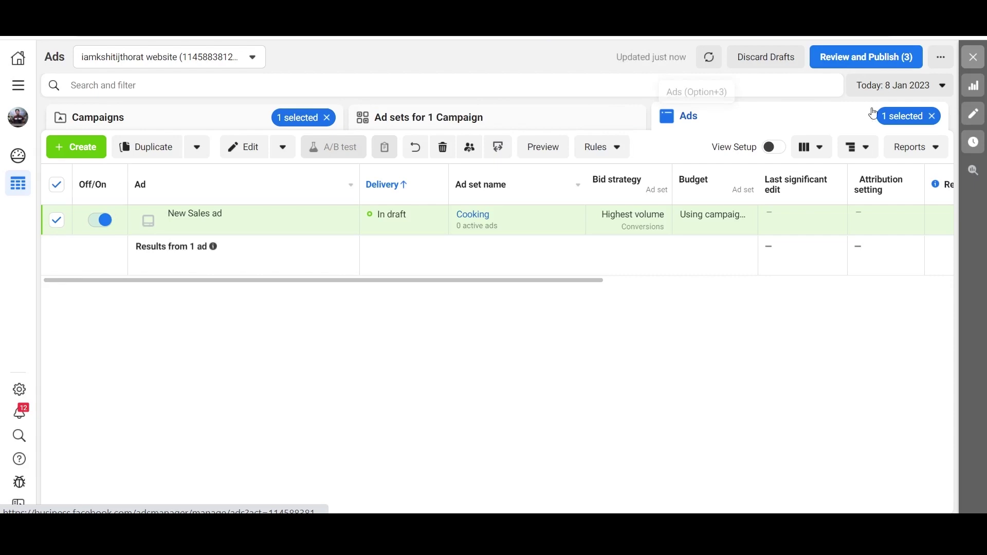
click(931, 116)
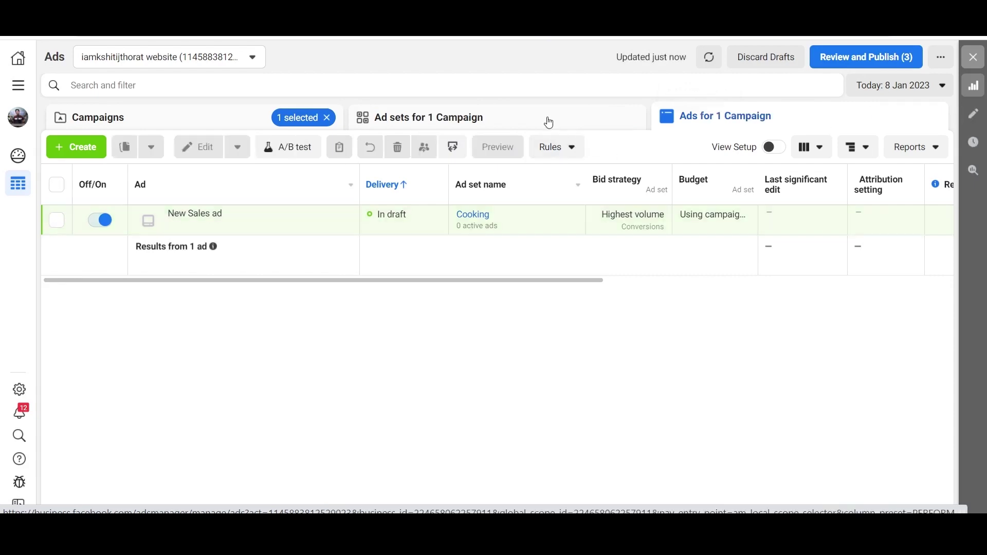
click(548, 121)
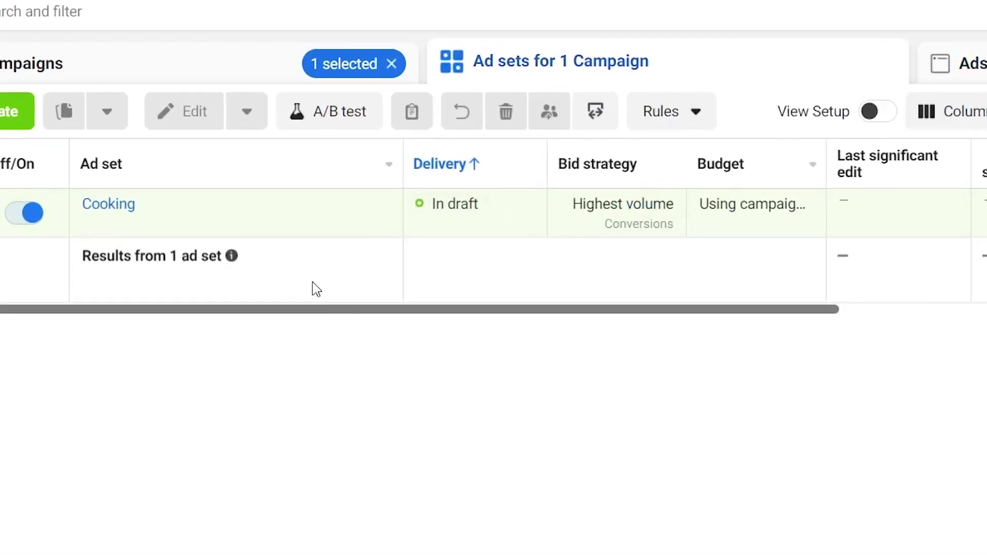
Duplicate the Cooking ad set within its original campaign, making 4 copies.
click(256, 222)
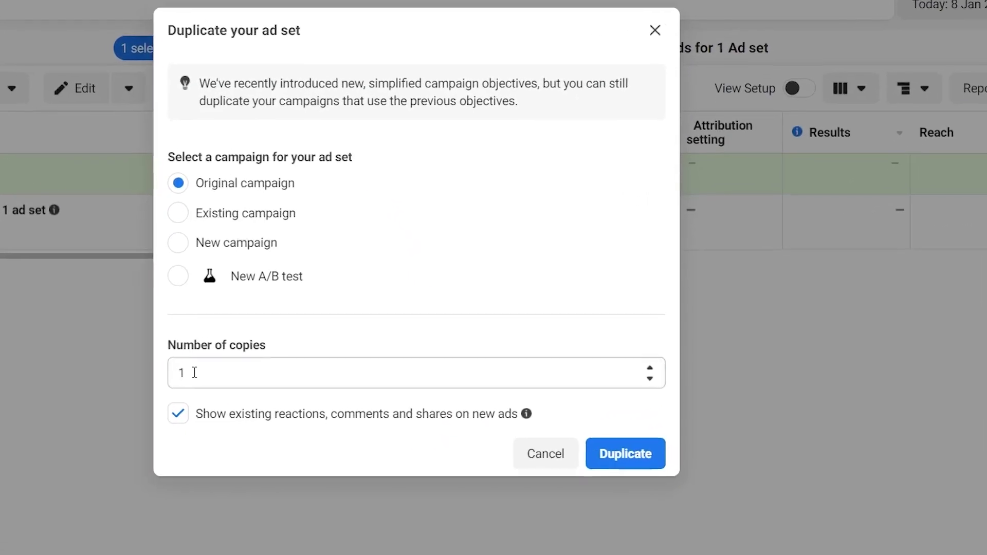
double_click(326, 356)
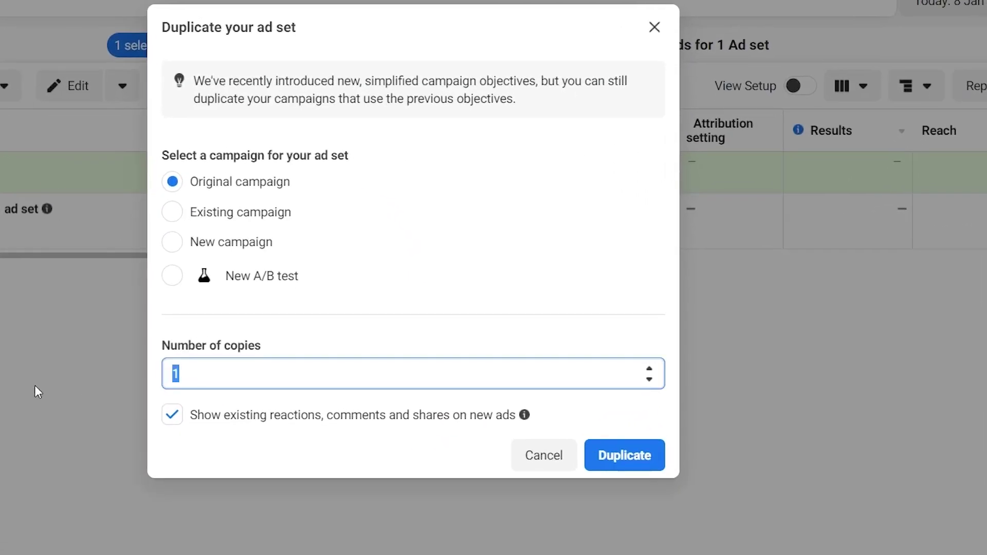
text(4)
click(639, 462)
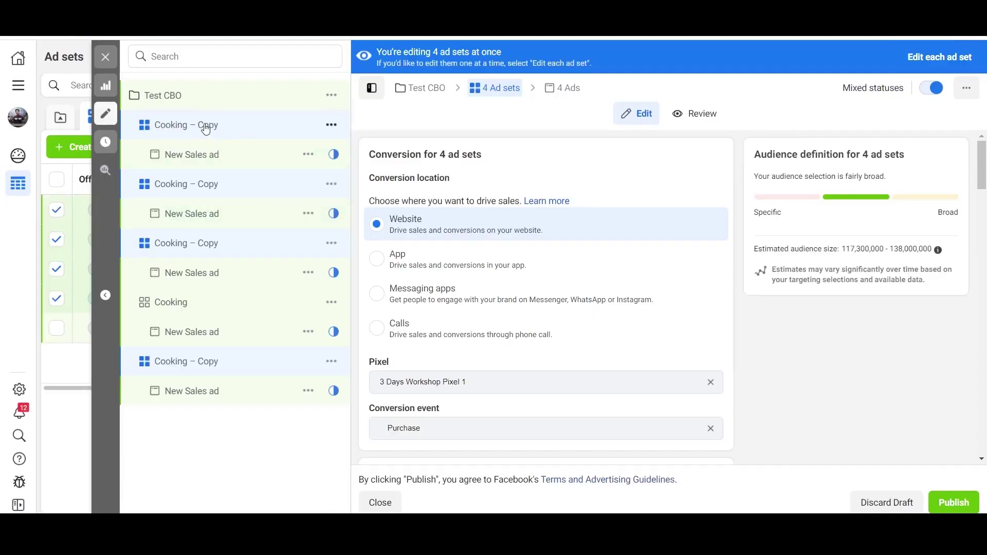
In the first Cooking copy, include the Kitchen (home and garden) interest and remove the Cooking (food and drink) interest.
click(206, 128)
scroll(622, 332, down, 15)
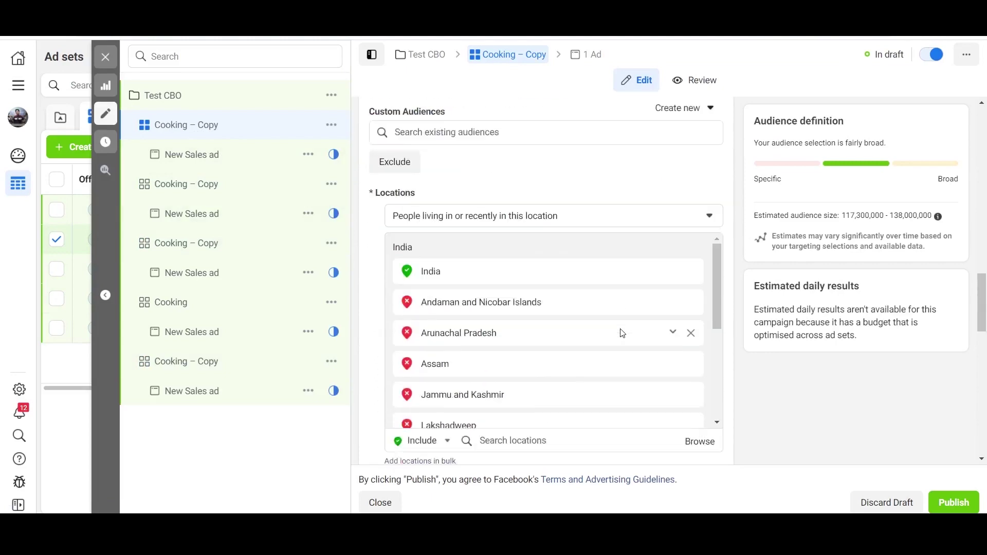
scroll(622, 332, down, 10)
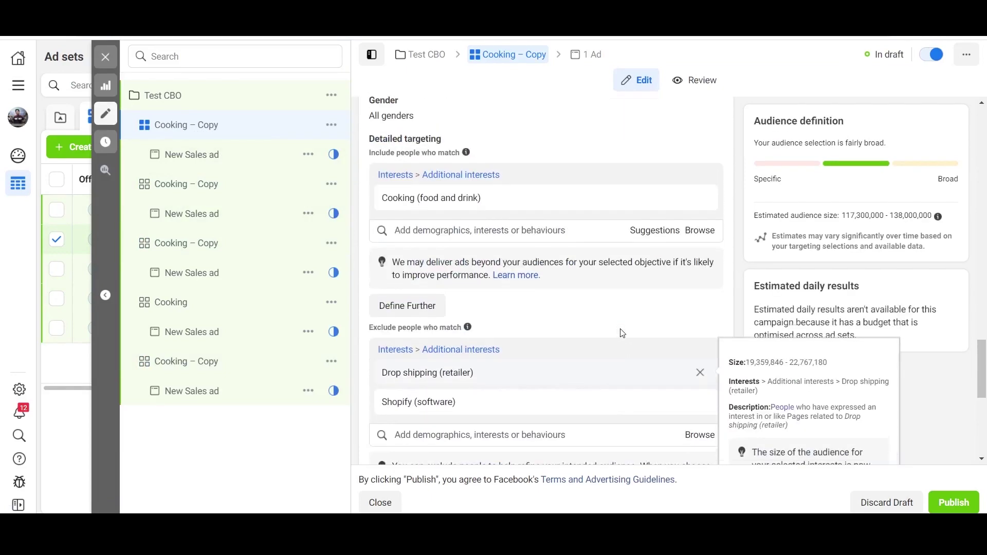
mouse_move(497, 181)
click(642, 215)
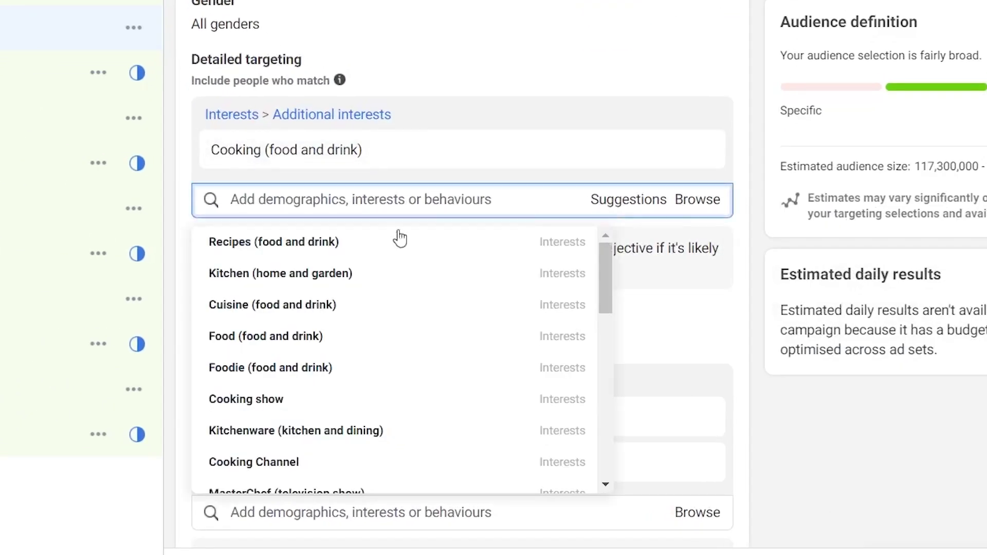
mouse_move(363, 254)
click(310, 271)
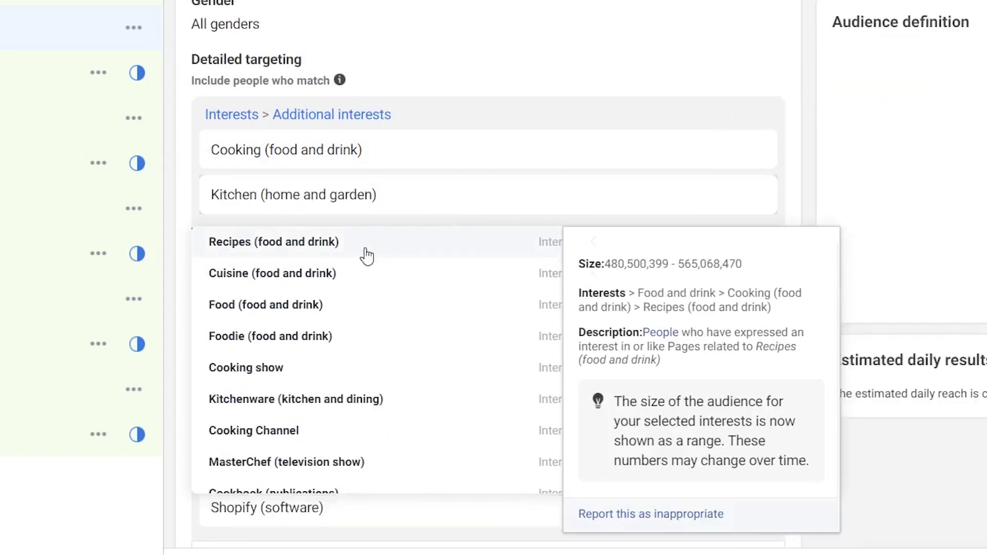
click(750, 147)
mouse_move(407, 210)
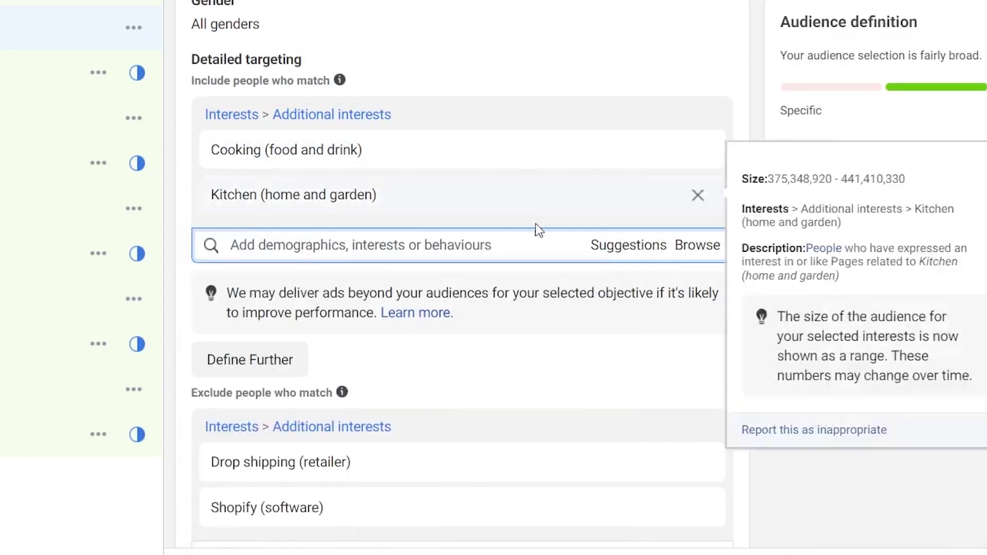
mouse_move(682, 157)
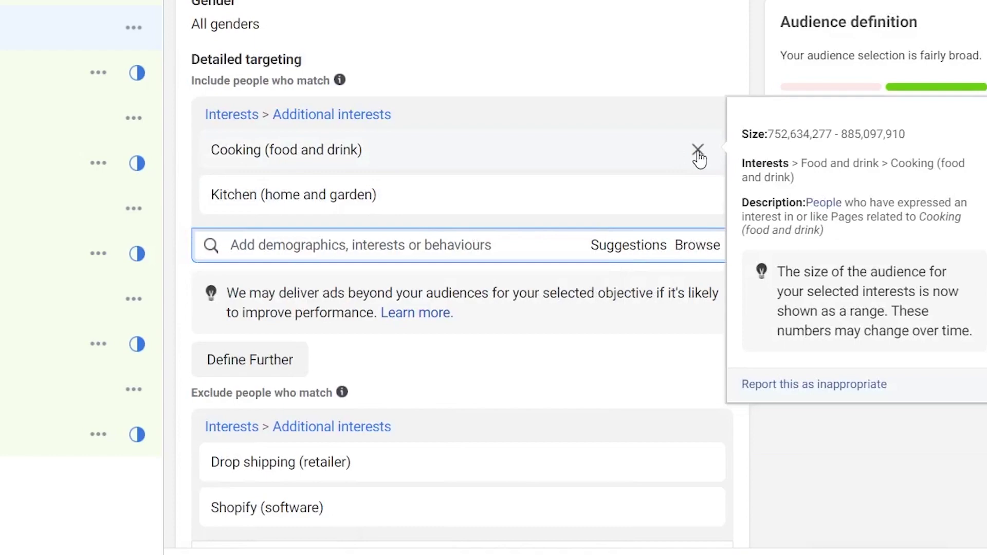
click(698, 150)
Rename this ad set copy as Kitchen, reusing the word copied from its included interest.
mouse_move(260, 154)
drag(257, 151, 212, 155)
key(ctrl+c)
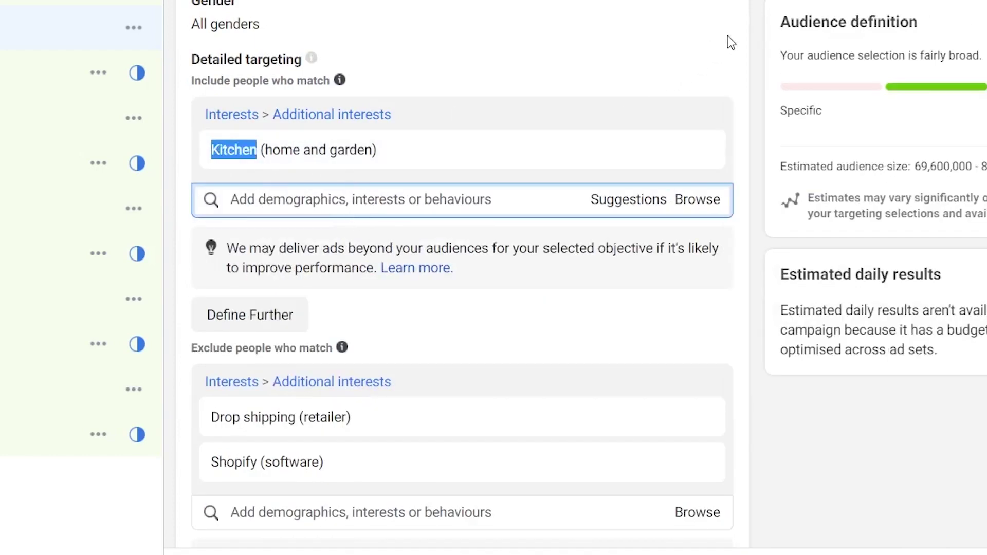
click(726, 36)
scroll(378, 44, down, 10)
scroll(377, 44, up, 1)
scroll(489, 136, up, 8)
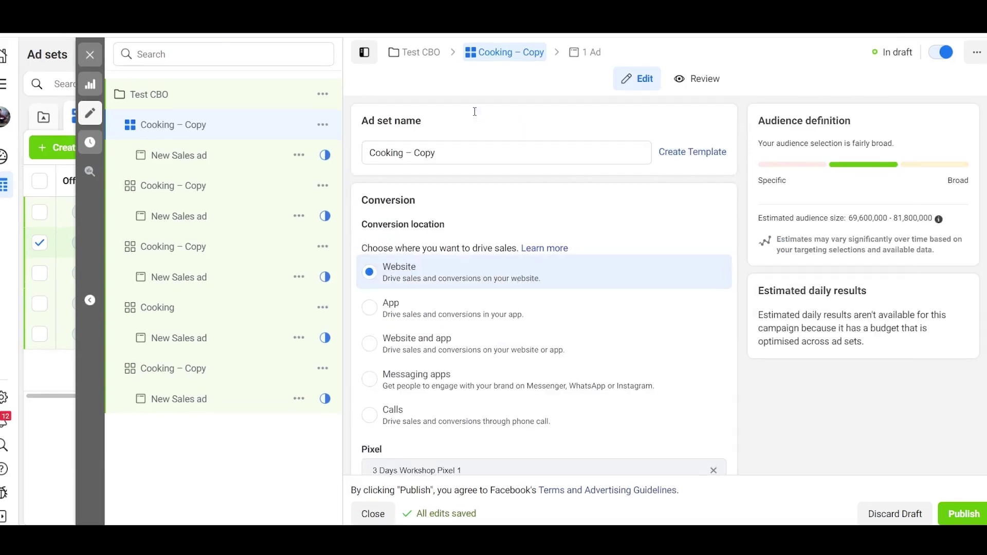
triple_click(441, 152)
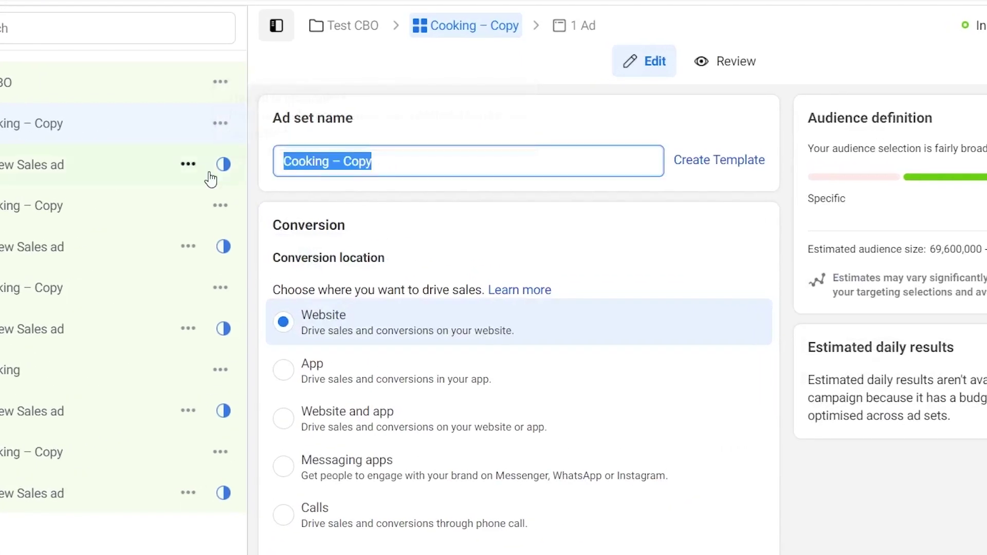
key(ctrl+v)
click(425, 125)
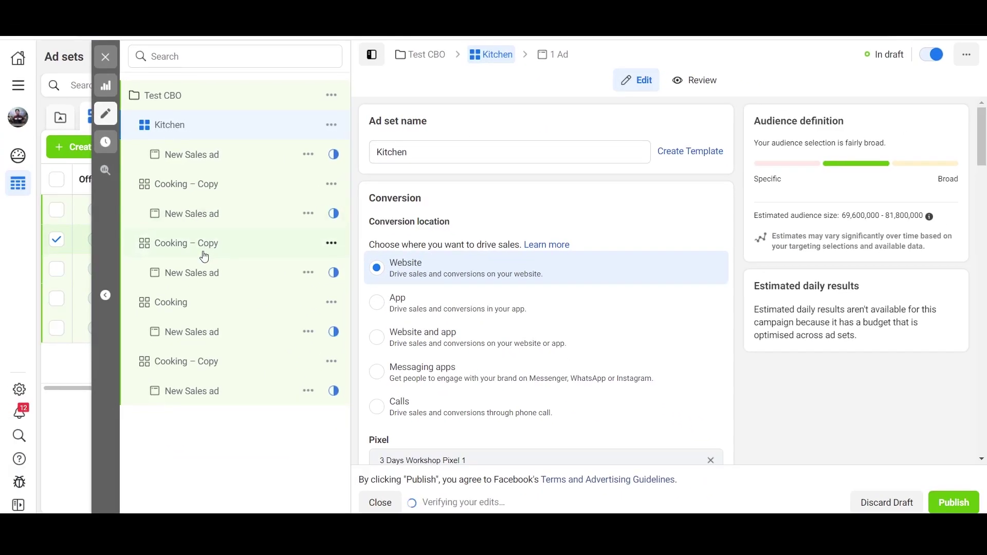
Look through the remaining Cooking – Copy ad sets in the Test CBO campaign.
click(173, 259)
click(189, 193)
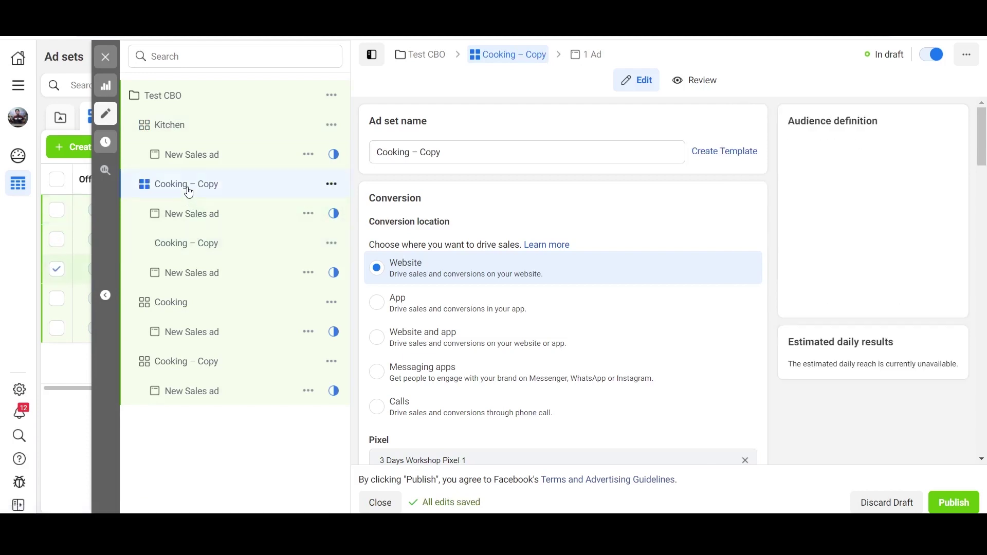
click(208, 358)
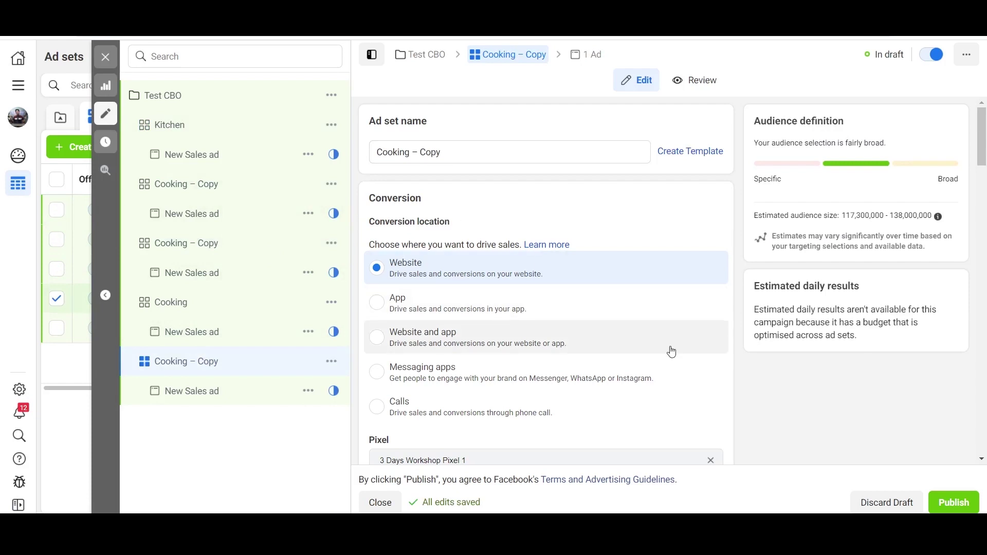
scroll(672, 352, down, 2)
scroll(671, 352, up, 2)
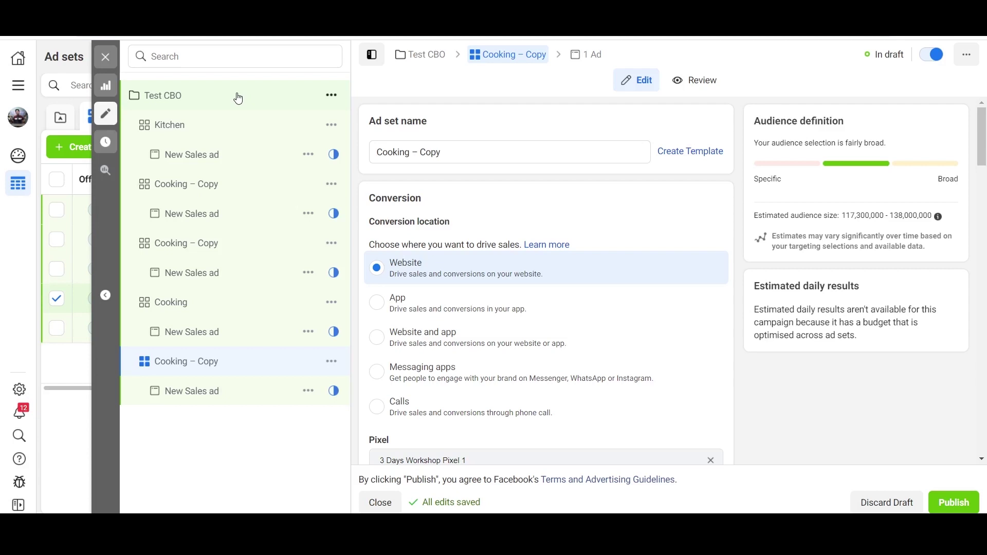
Examine the Kitchen ad set's New Sales ad, from its ad setup and format to its ad creative fields.
click(218, 155)
scroll(525, 291, down, 3)
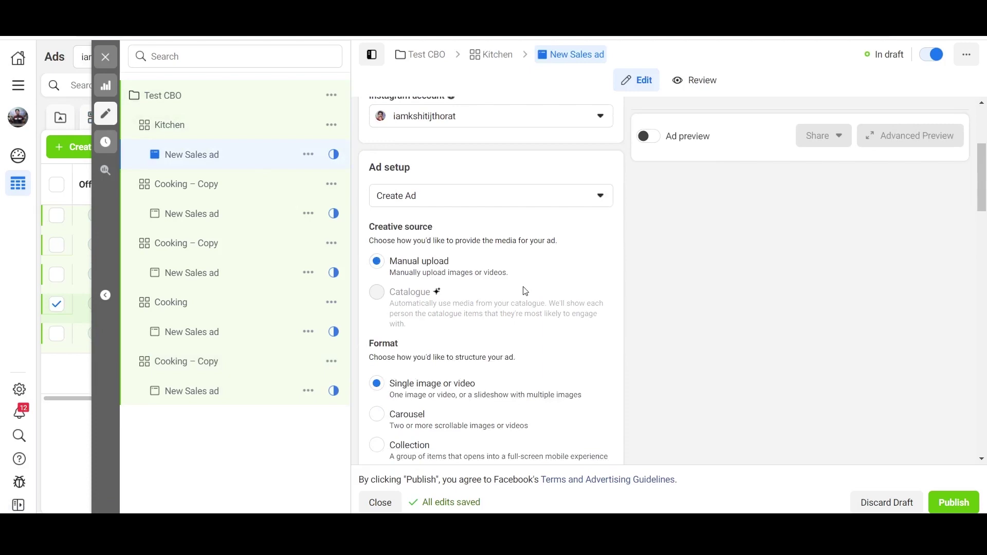
scroll(525, 291, down, 5)
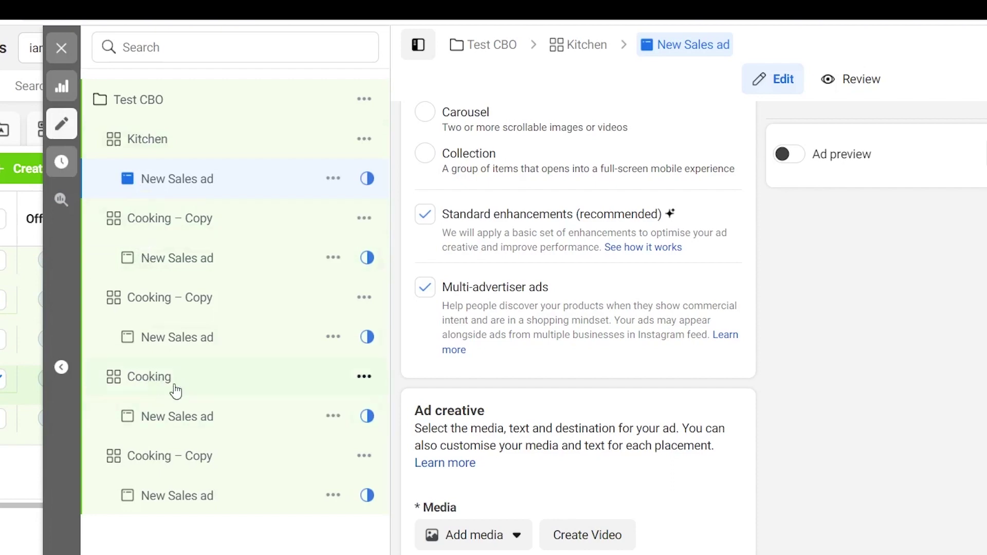
scroll(506, 270, up, 9)
scroll(502, 268, down, 10)
scroll(503, 269, up, 5)
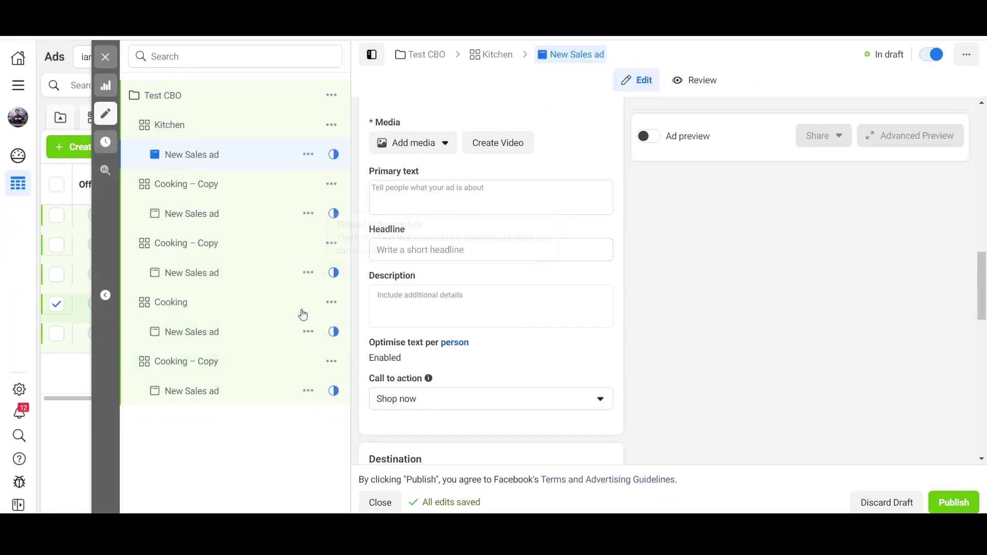
Review the identity and ad creative fields of the Cooking ad set's New Sales ad, and return to the Kitchen ad set.
click(168, 311)
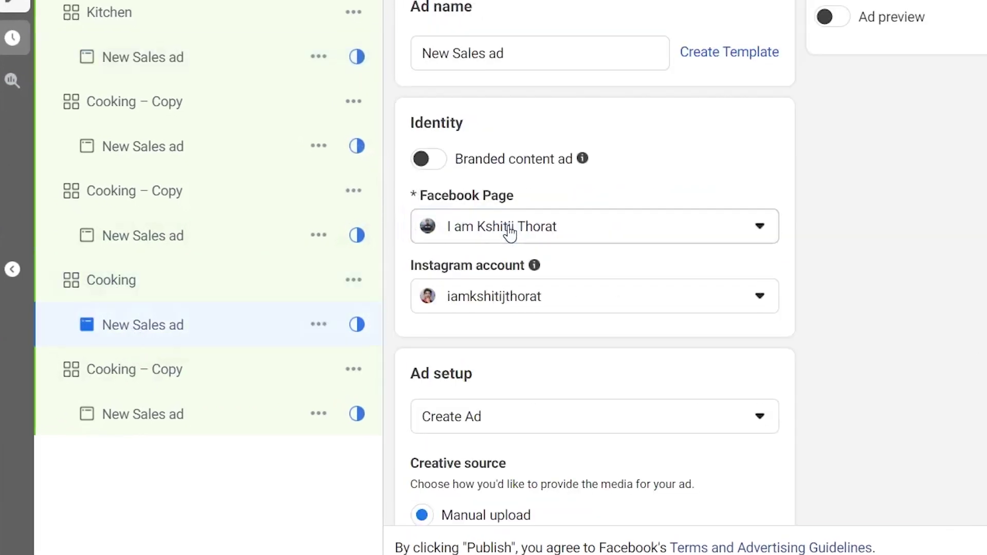
scroll(508, 225, down, 10)
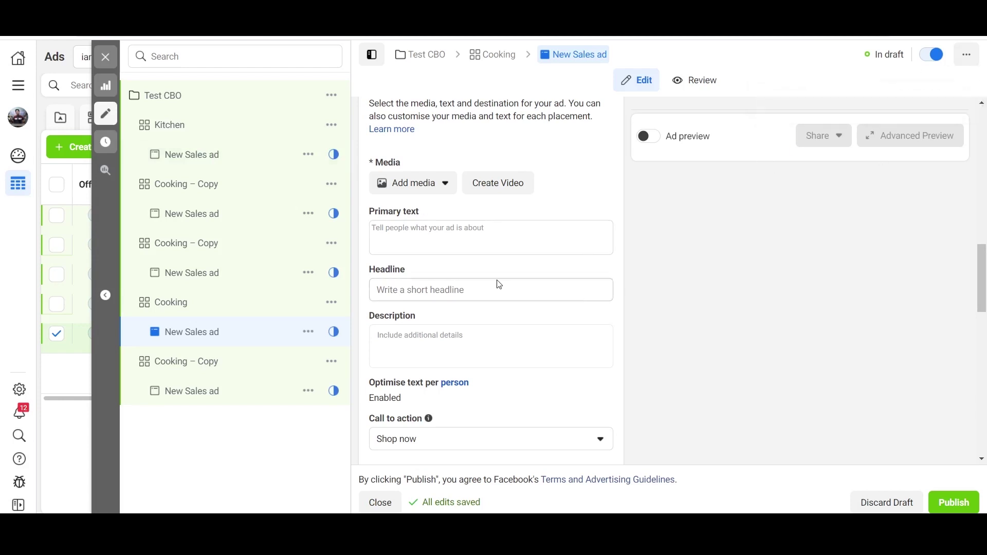
scroll(500, 285, down, 2)
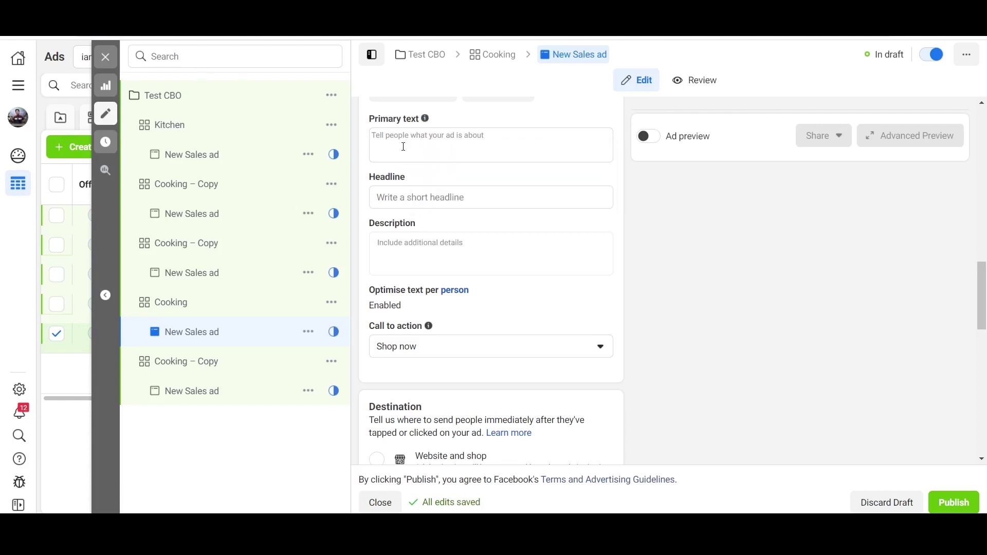
click(210, 134)
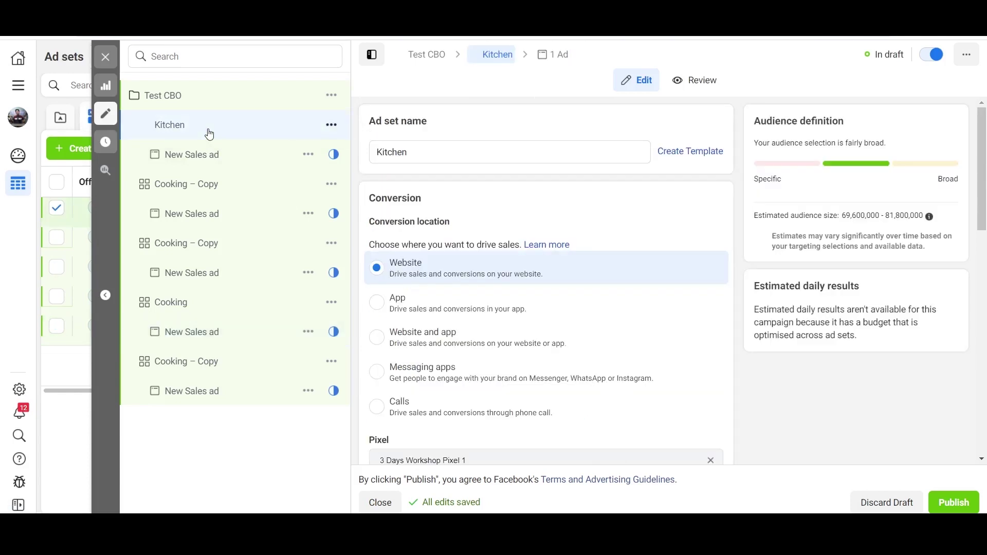